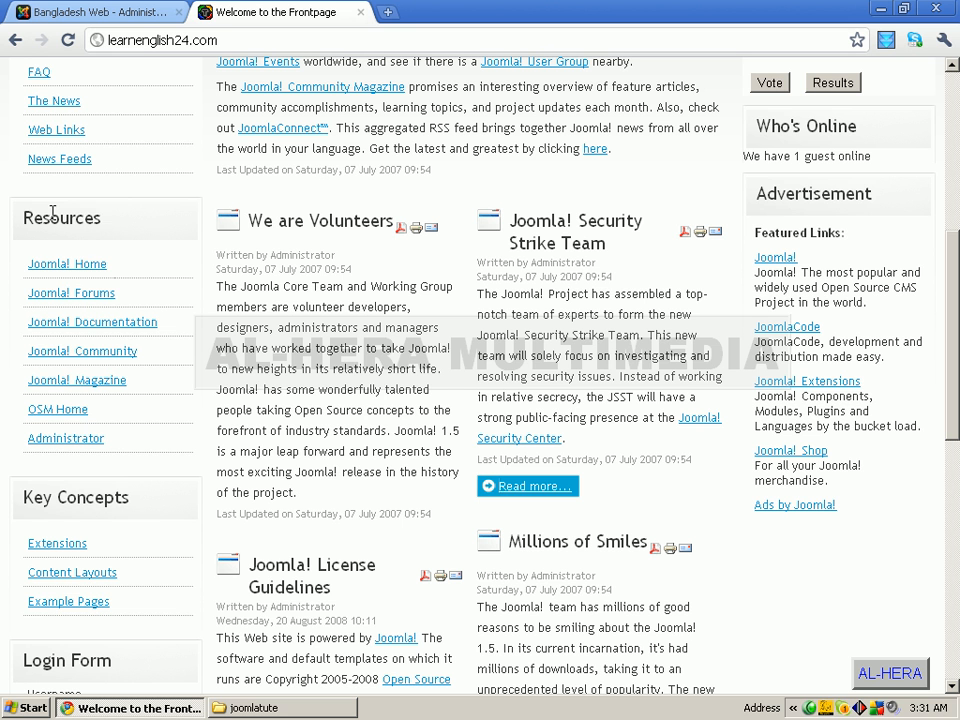
Examine the Resources menu and the other modules on the site's front page.
{"action": "left_click_drag", "start_coordinate": [23, 215], "coordinate": [129, 221]}
{"action": "left_click", "coordinate": [129, 221]}
{"action": "scroll", "coordinate": [165, 231], "scroll_direction": "up", "scroll_amount": 5}
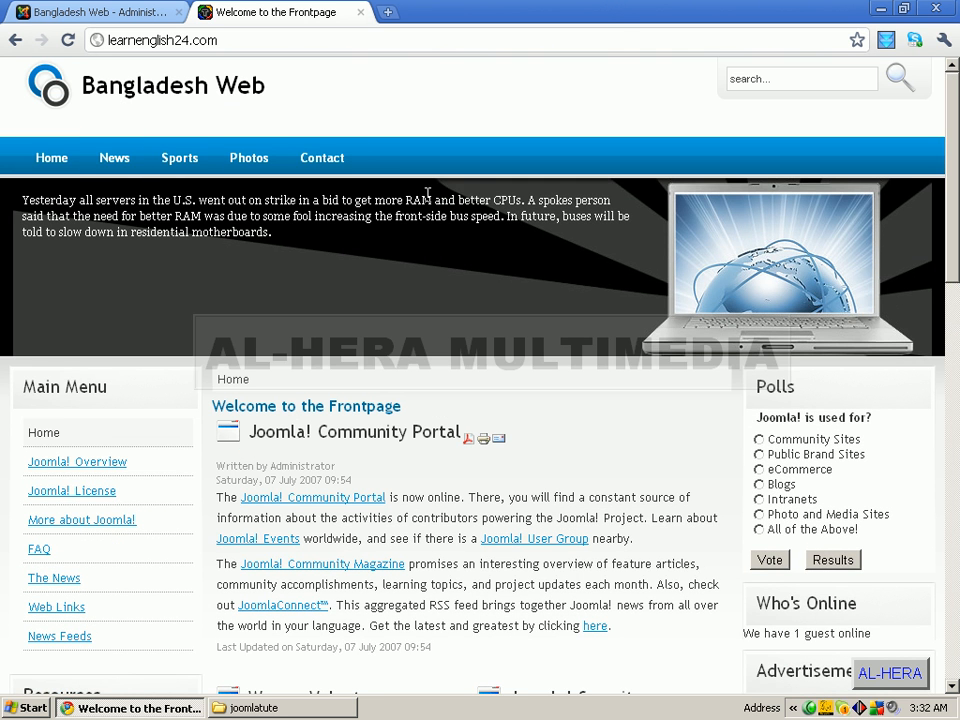
{"action": "scroll", "coordinate": [365, 270], "scroll_direction": "down", "scroll_amount": 5}
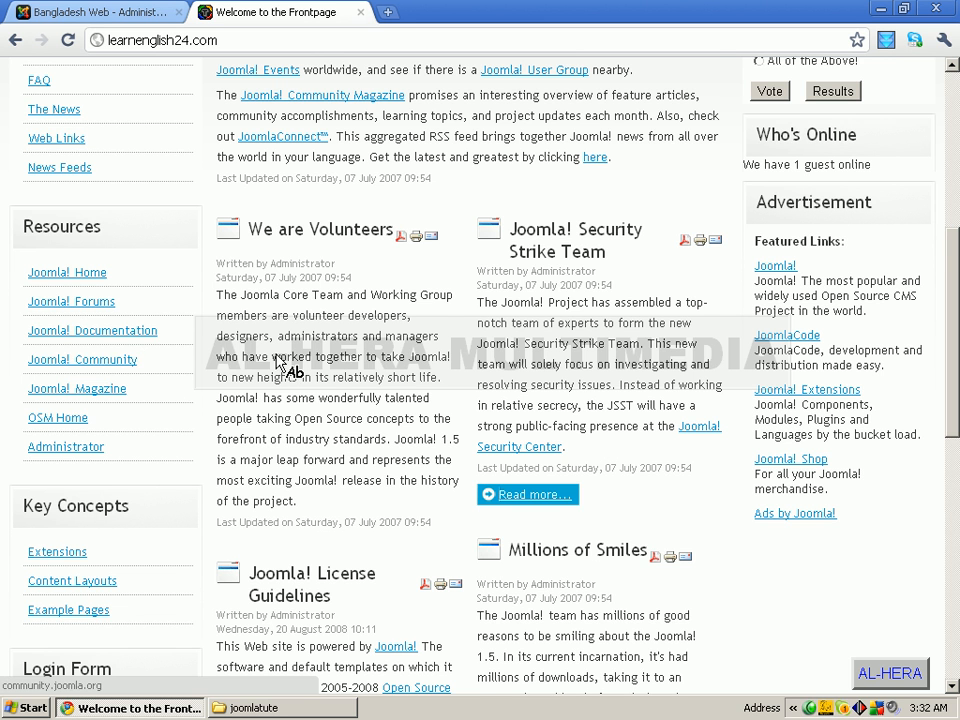
{"action": "scroll", "coordinate": [296, 368], "scroll_direction": "up", "scroll_amount": 3}
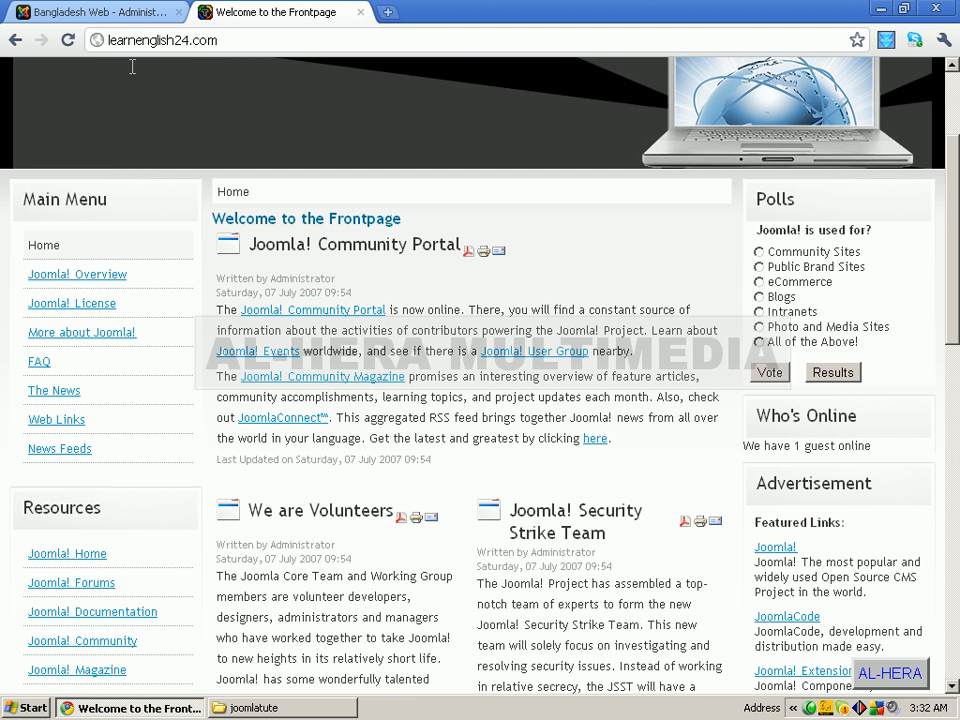
Open the Menu Manager in the site's administration and check the Resources menu heading on the front page.
{"action": "left_click", "coordinate": [80, 12]}
{"action": "mouse_move", "coordinate": [83, 128]}
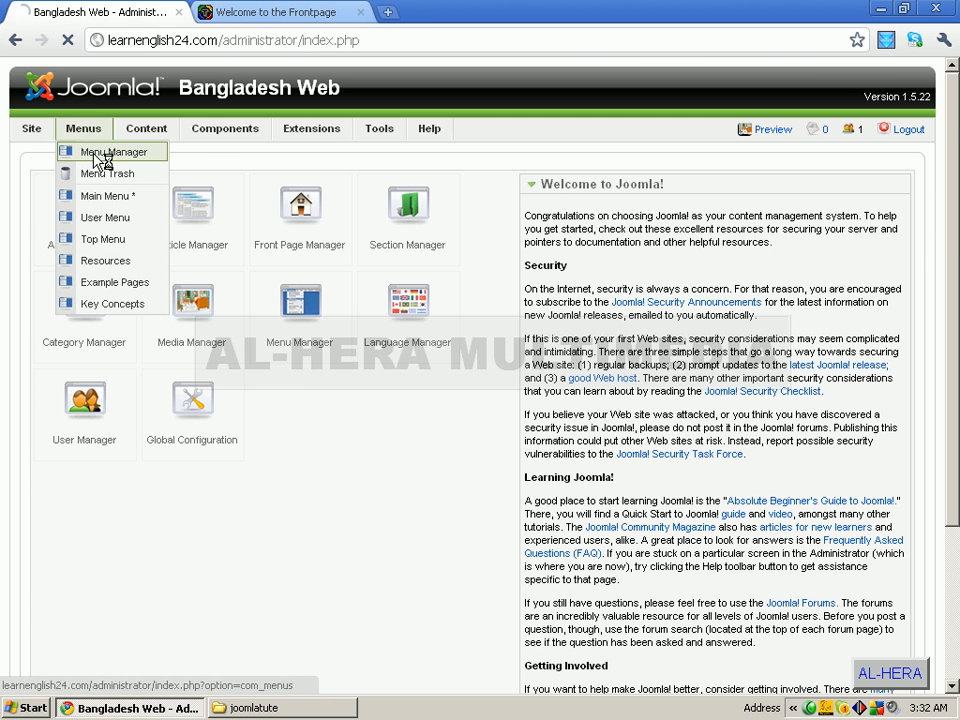
{"action": "left_click", "coordinate": [96, 156]}
{"action": "left_click", "coordinate": [290, 13]}
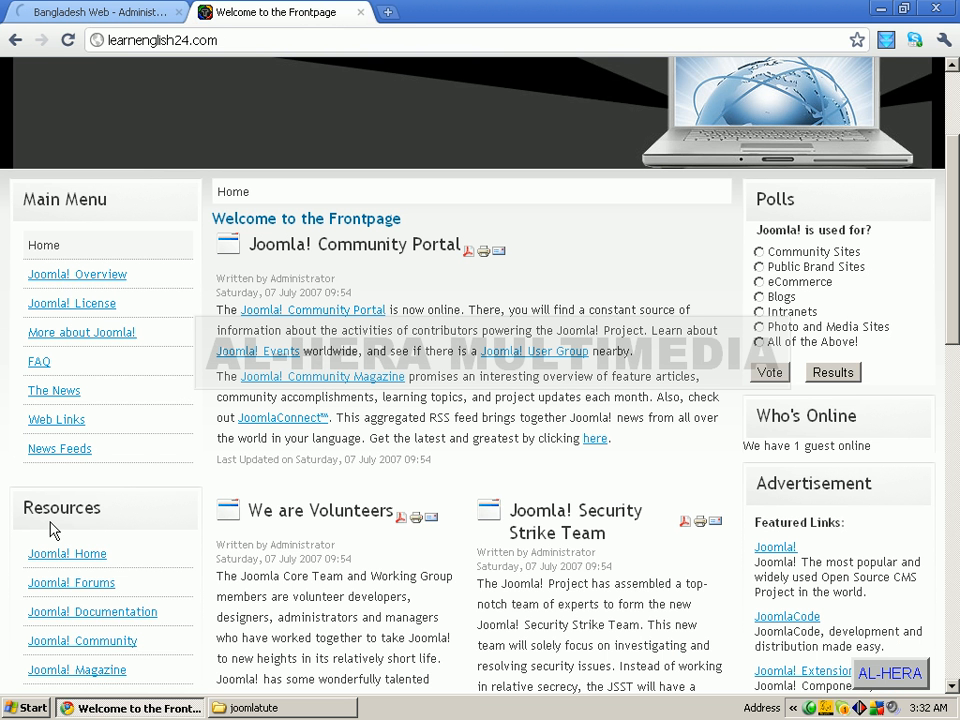
{"action": "left_click_drag", "start_coordinate": [24, 508], "coordinate": [150, 508]}
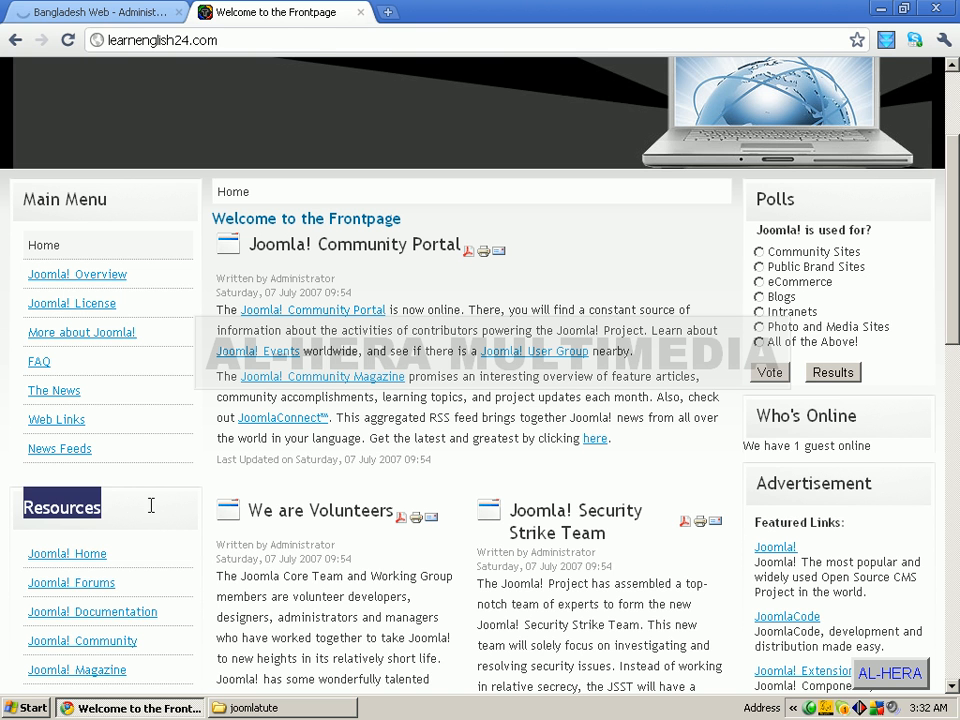
{"action": "left_click", "coordinate": [154, 514]}
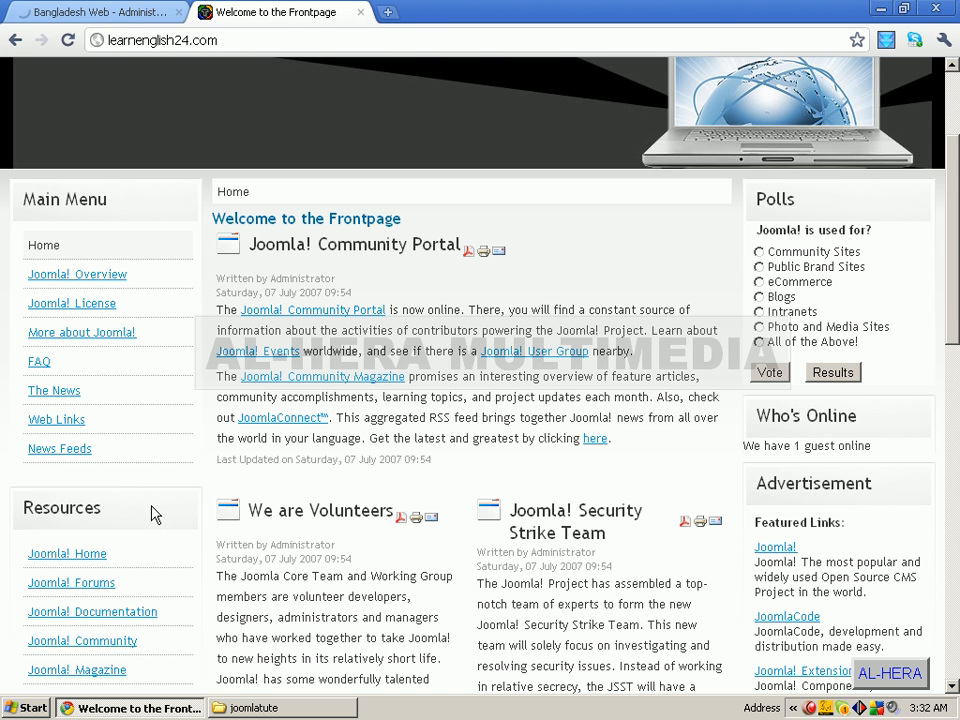
{"action": "left_click", "coordinate": [118, 14]}
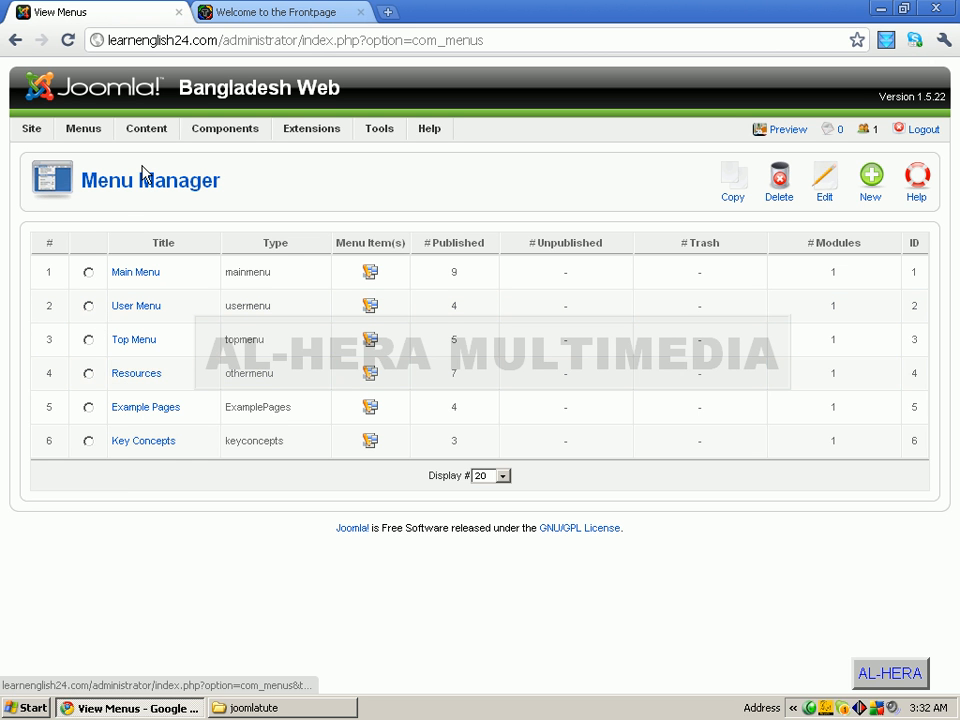
Retitle the Resources menu "Online newspapers" and save it.
{"action": "left_click", "coordinate": [131, 376]}
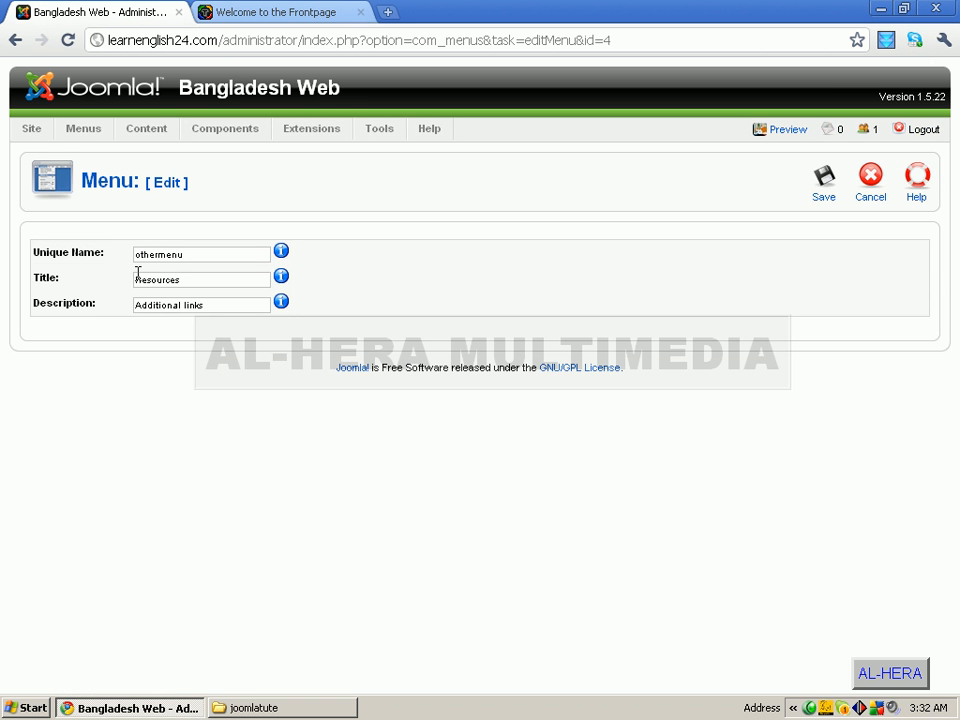
{"action": "left_click_drag", "start_coordinate": [195, 283], "coordinate": [105, 281]}
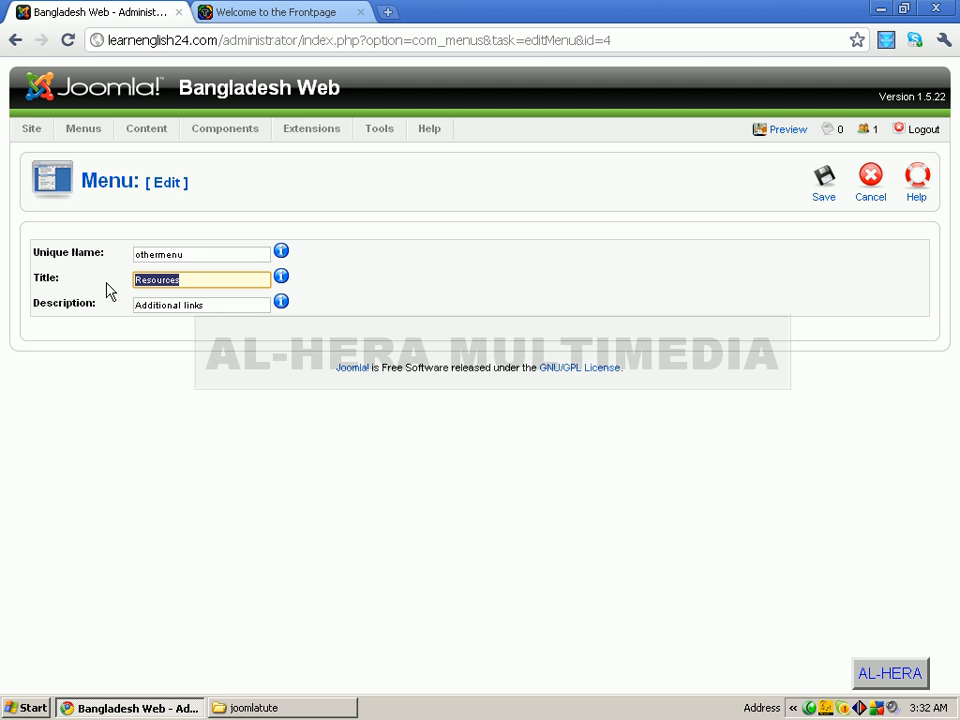
{"action": "type", "text": "Online newspapers"}
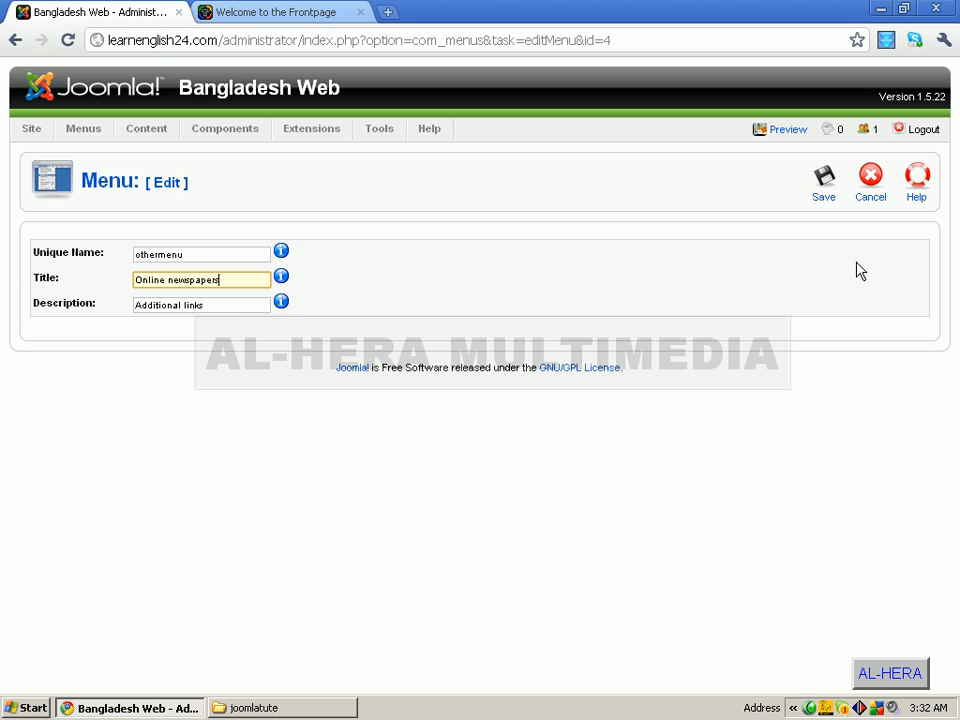
{"action": "left_click", "coordinate": [824, 186]}
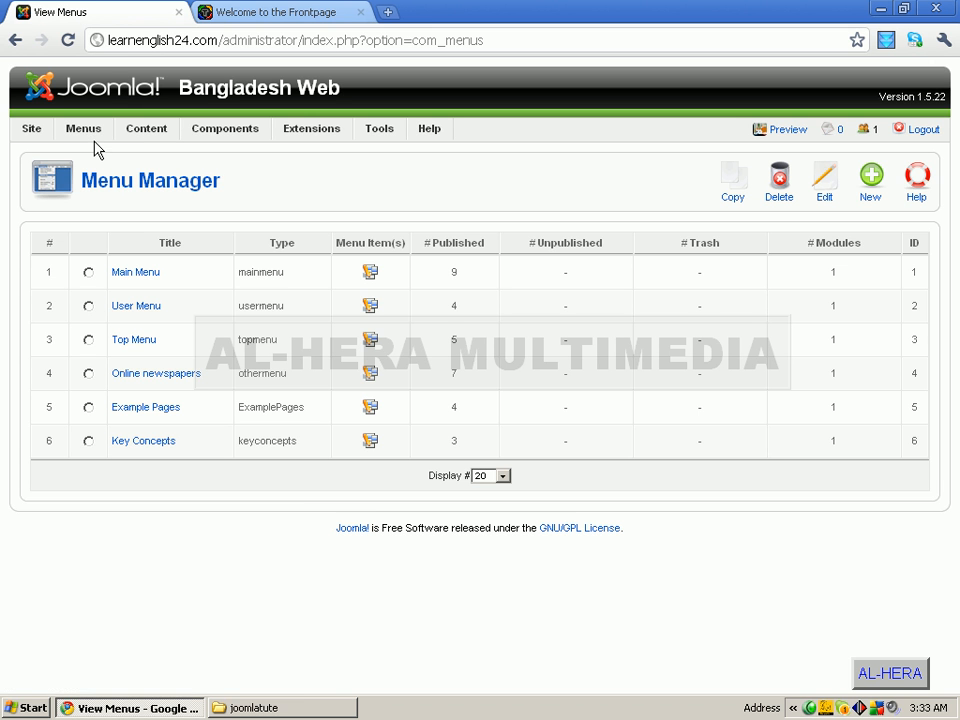
In the Online newspapers menu, send the Joomla! Community, Joomla! Magazine, OSM Home and Administrator items to the trash.
{"action": "mouse_move", "coordinate": [84, 136]}
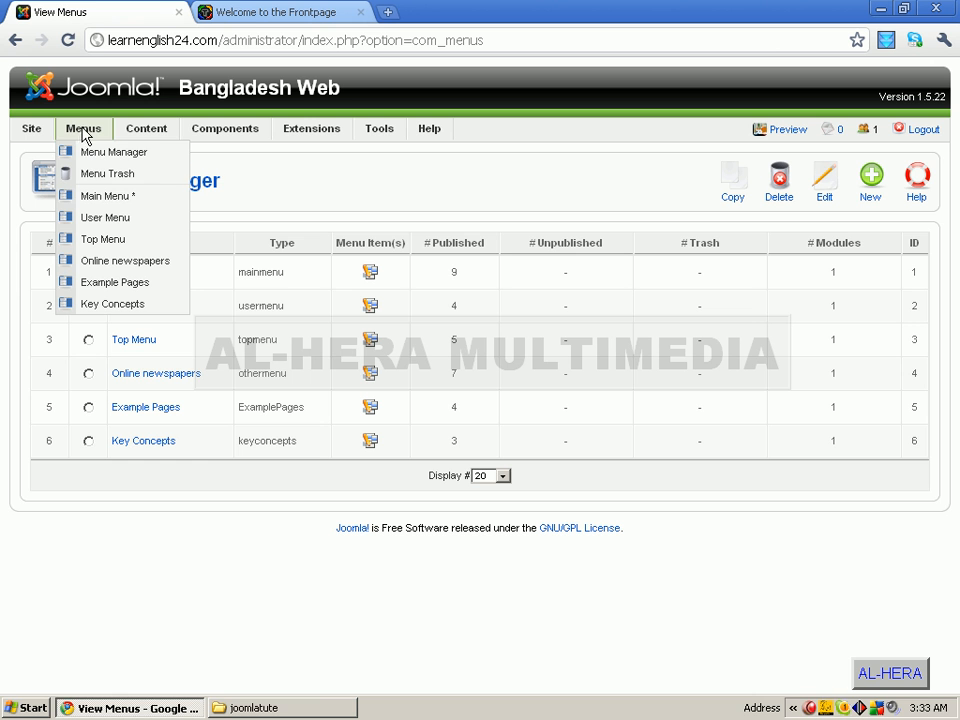
{"action": "left_click", "coordinate": [116, 262]}
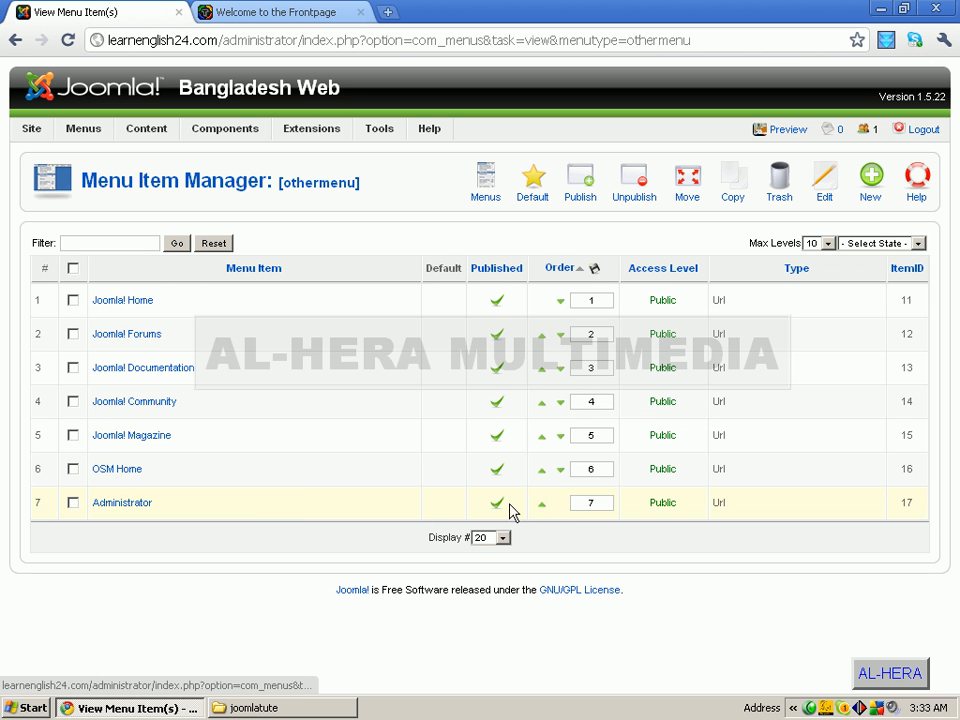
{"action": "left_click", "coordinate": [73, 503]}
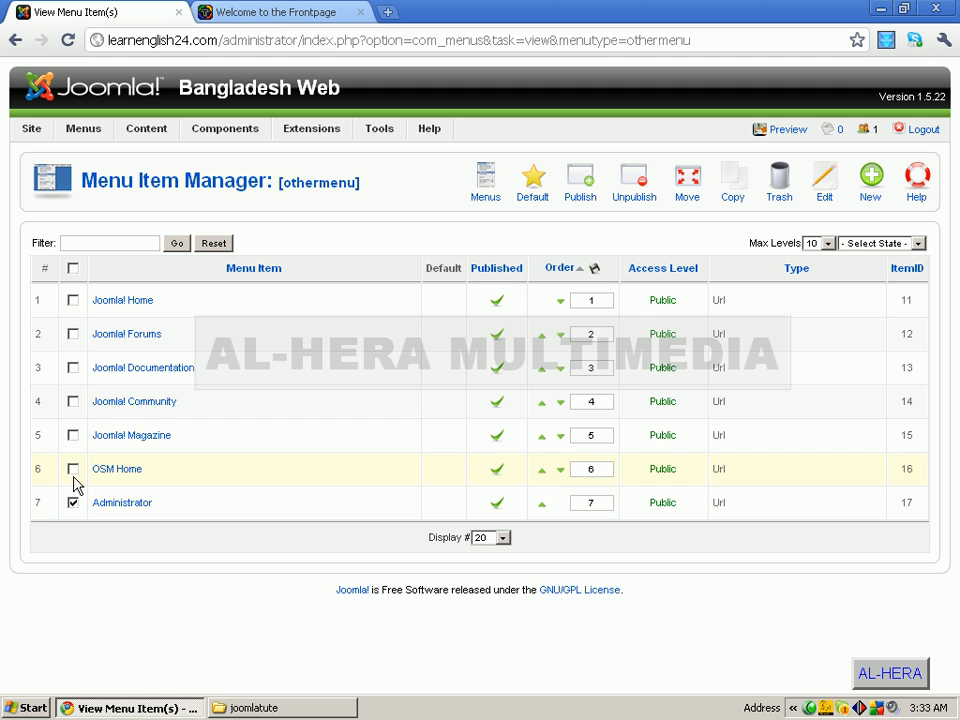
{"action": "left_click", "coordinate": [73, 469]}
{"action": "left_click", "coordinate": [73, 436]}
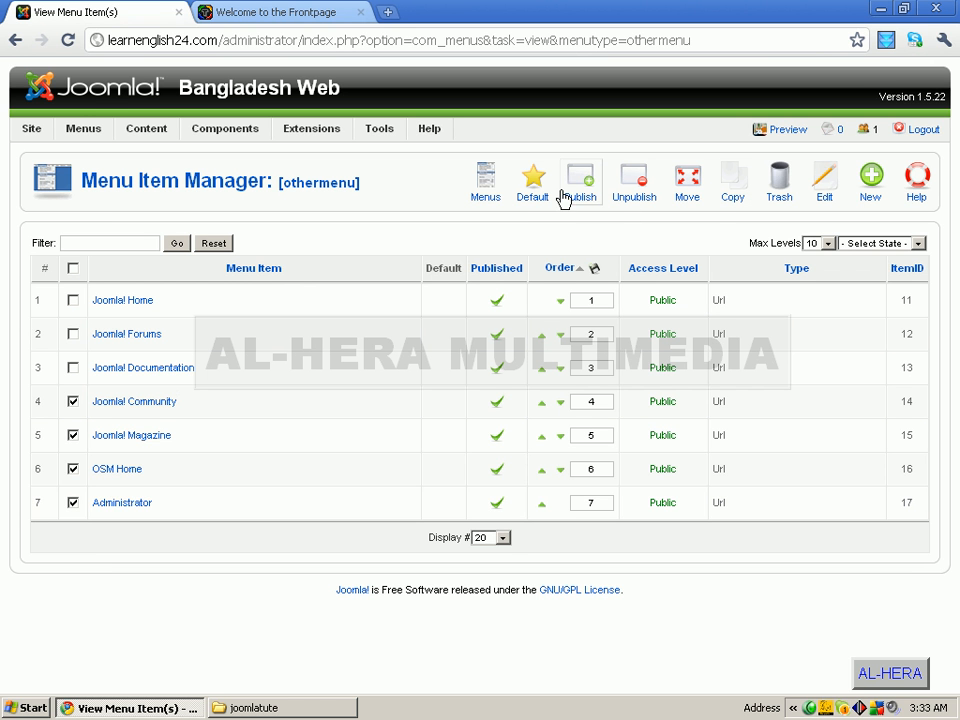
{"action": "left_click", "coordinate": [780, 188]}
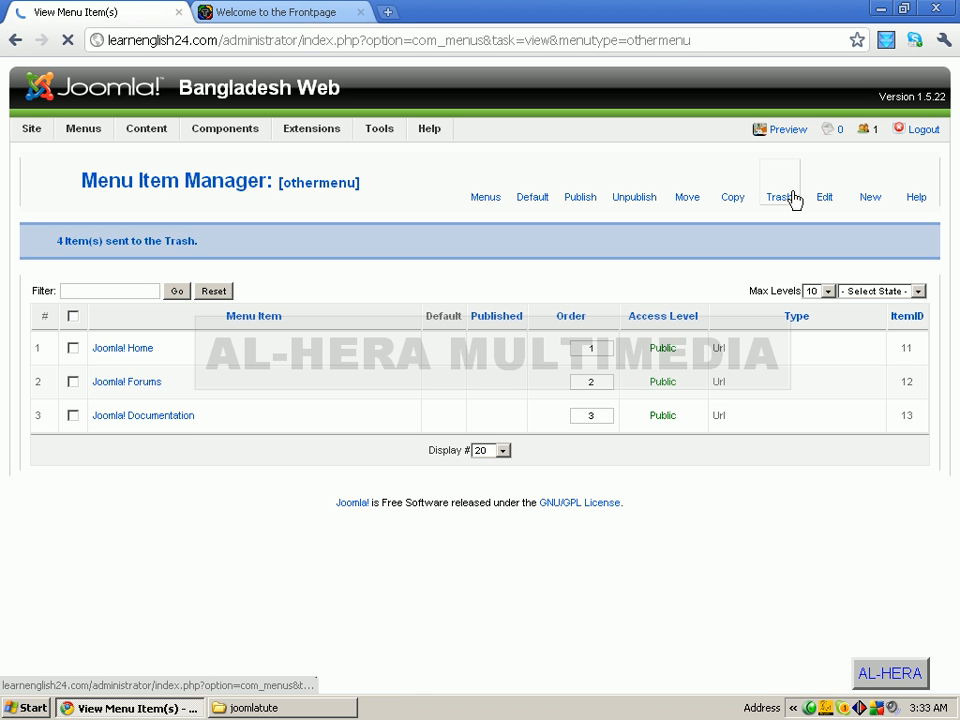
Open the Joomla! Home menu item and change its title to "Prothom Alo".
{"action": "left_click", "coordinate": [111, 352]}
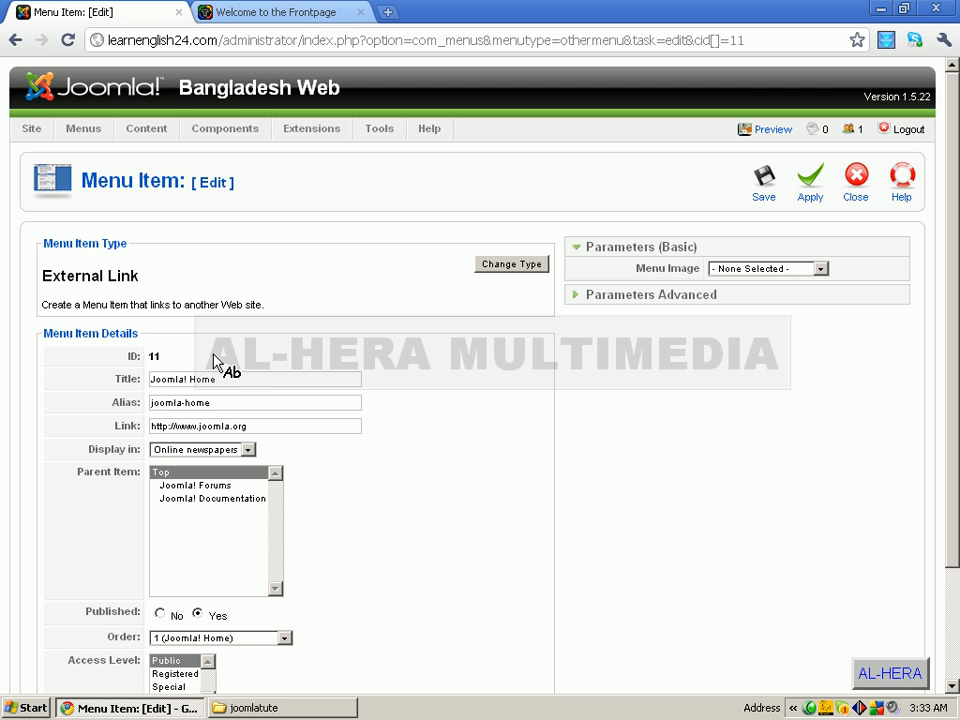
{"action": "left_click", "coordinate": [173, 380]}
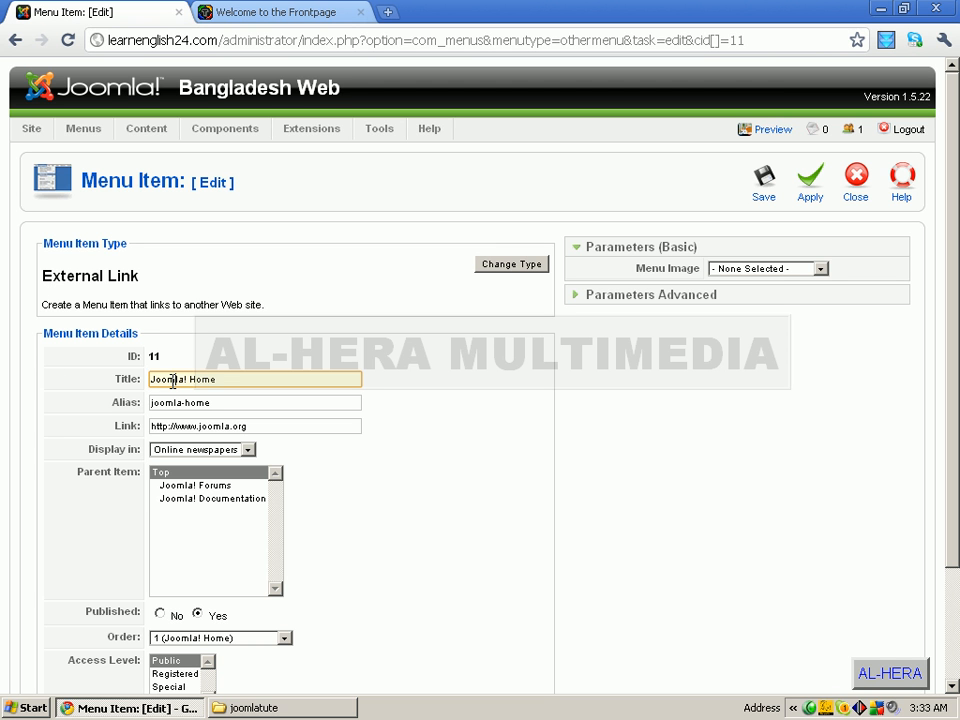
{"action": "key", "text": "BackSpace"}
{"action": "key", "text": "BackSpace"}
{"action": "key", "text": "BackSpace"}
{"action": "key", "text": "BackSpace"}
{"action": "key", "text": "BackSpace"}
{"action": "key", "text": "BackSpace"}
{"action": "key", "text": "BackSpace"}
{"action": "key", "text": "BackSpace"}
{"action": "key", "text": "BackSpace"}
{"action": "key", "text": "BackSpace"}
{"action": "key", "text": "BackSpace"}
{"action": "key", "text": "BackSpace"}
{"action": "type", "text": "A"}
{"action": "key", "text": "Escape"}
{"action": "key", "text": "BackSpace"}
{"action": "type", "text": "Prothom"}
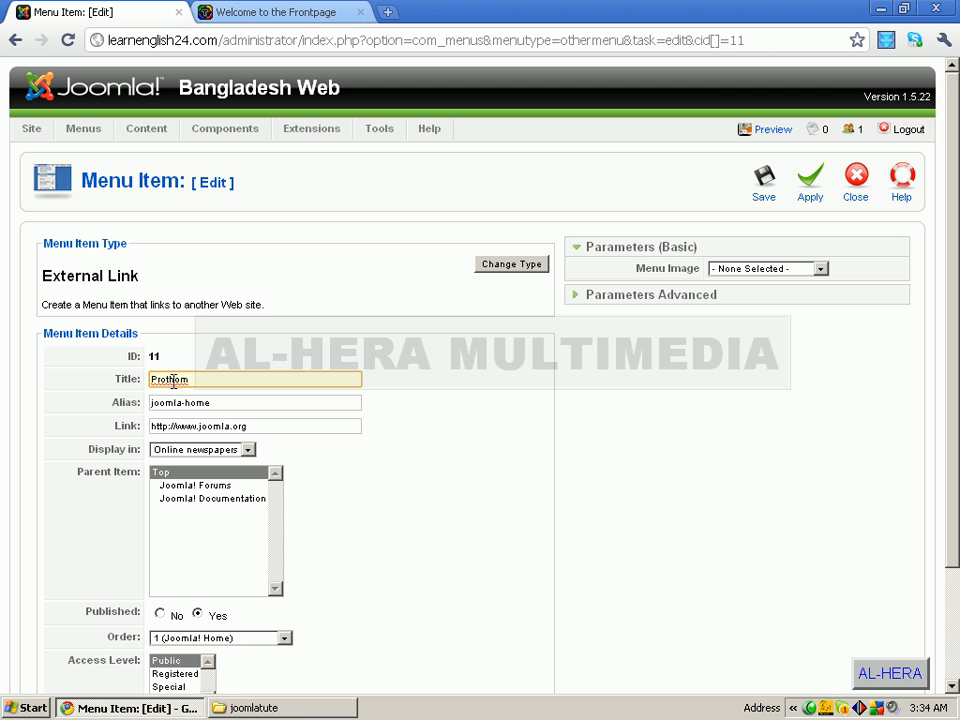
{"action": "type", "text": " Alo"}
{"action": "left_click_drag", "start_coordinate": [266, 426], "coordinate": [206, 432]}
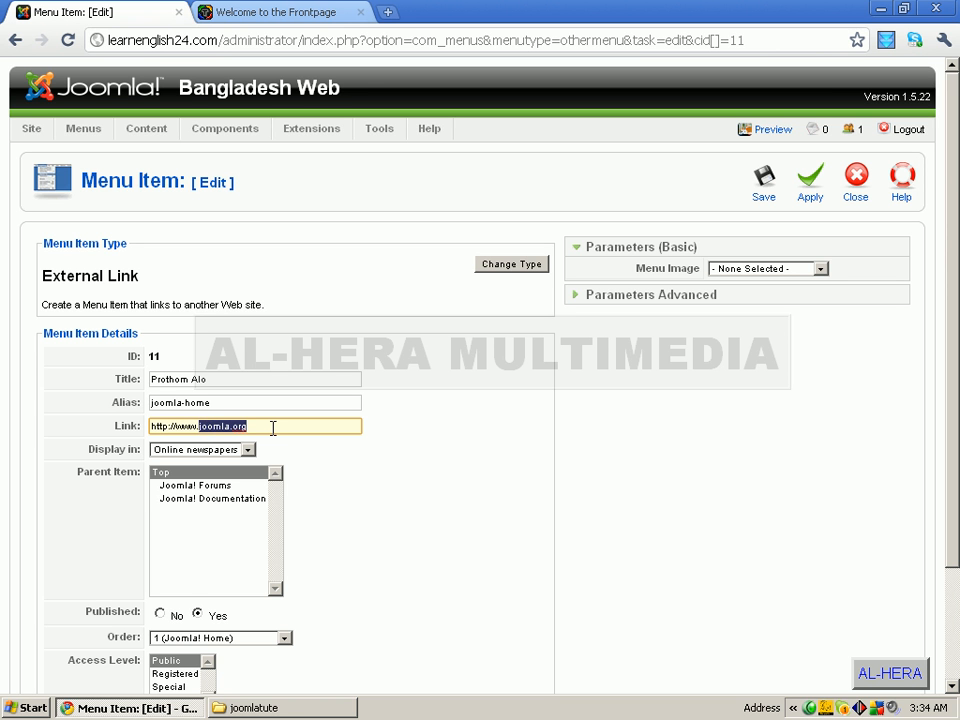
{"action": "type", "text": "proth"}
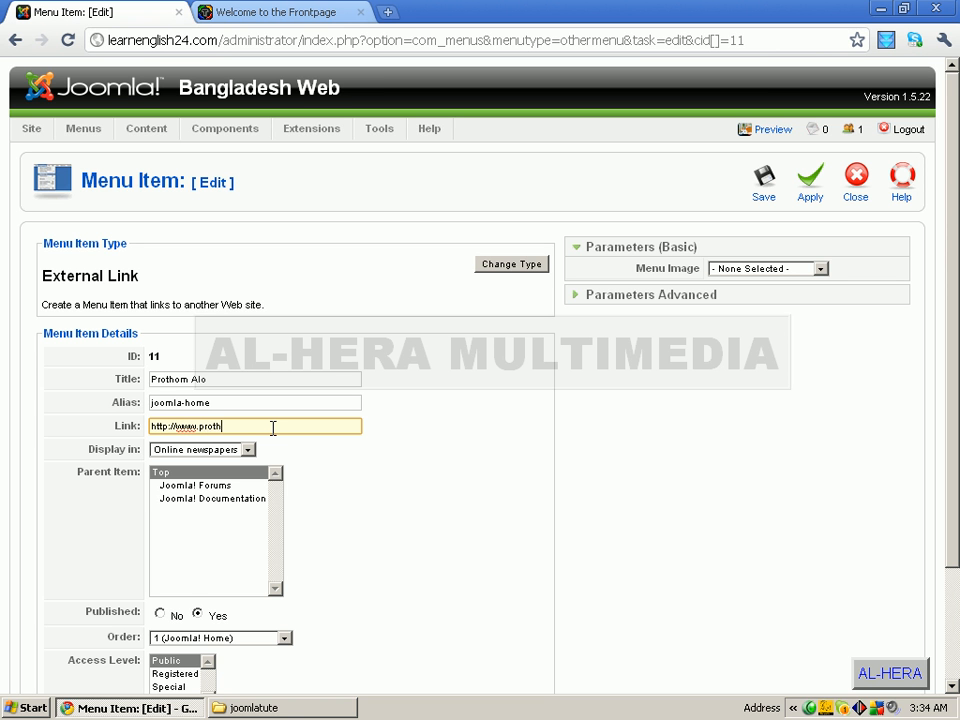
{"action": "type", "text": "omal"}
{"action": "type", "text": "-"}
{"action": "left_click", "coordinate": [765, 182]}
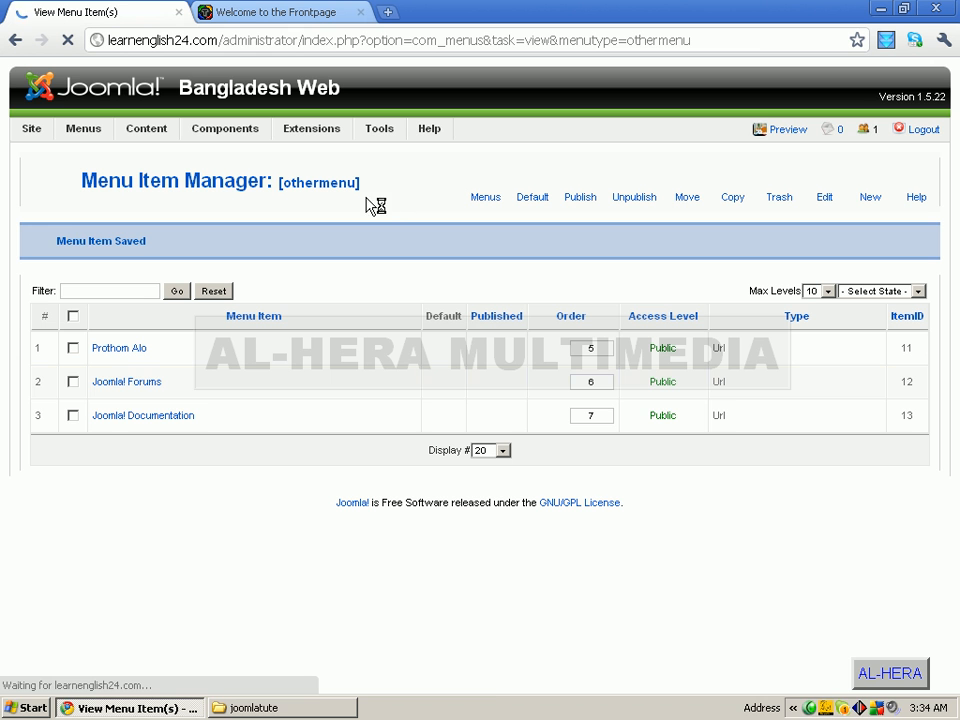
Open the Joomla! Forums menu item and change its title to "Nextbarisal".
{"action": "left_click", "coordinate": [115, 391]}
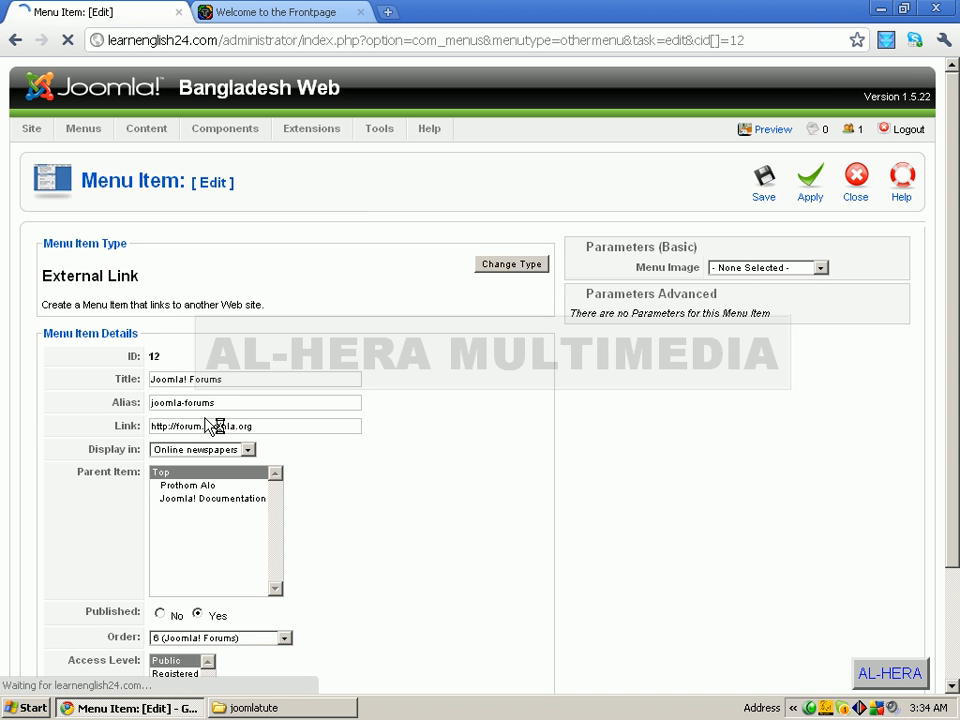
{"action": "left_click", "coordinate": [186, 382]}
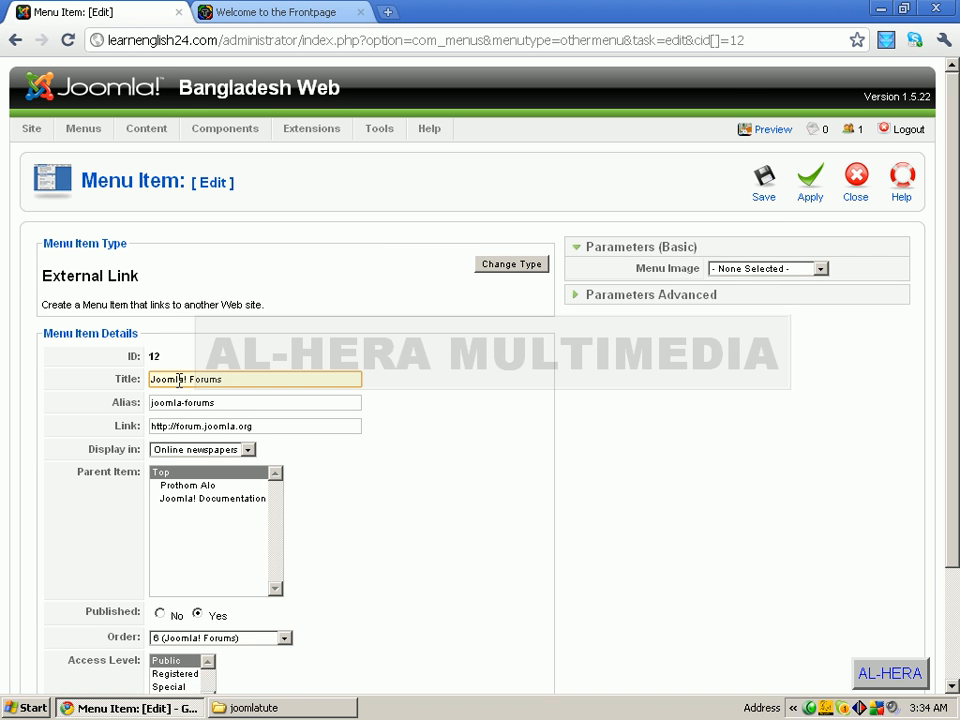
{"action": "key", "text": "BackSpace"}
{"action": "key", "text": "BackSpace"}
{"action": "key", "text": "BackSpace"}
{"action": "key", "text": "BackSpace"}
{"action": "key", "text": "BackSpace"}
{"action": "key", "text": "BackSpace"}
{"action": "key", "text": "BackSpace"}
{"action": "key", "text": "BackSpace"}
{"action": "key", "text": "BackSpace"}
{"action": "key", "text": "BackSpace"}
{"action": "type", "text": "Next"}
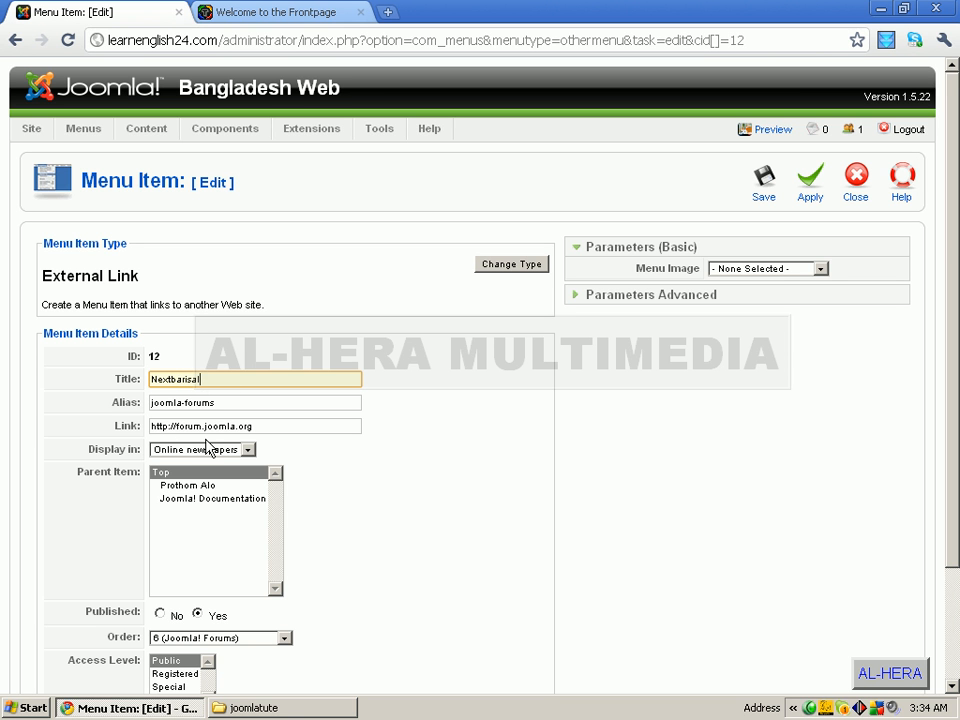
{"action": "left_click", "coordinate": [281, 427]}
{"action": "key", "text": "BackSpace"}
{"action": "key", "text": "BackSpace"}
{"action": "key", "text": "BackSpace"}
{"action": "key", "text": "BackSpace"}
{"action": "key", "text": "BackSpace"}
{"action": "key", "text": "BackSpace"}
{"action": "key", "text": "BackSpace"}
{"action": "key", "text": "BackSpace"}
{"action": "key", "text": "BackSpace"}
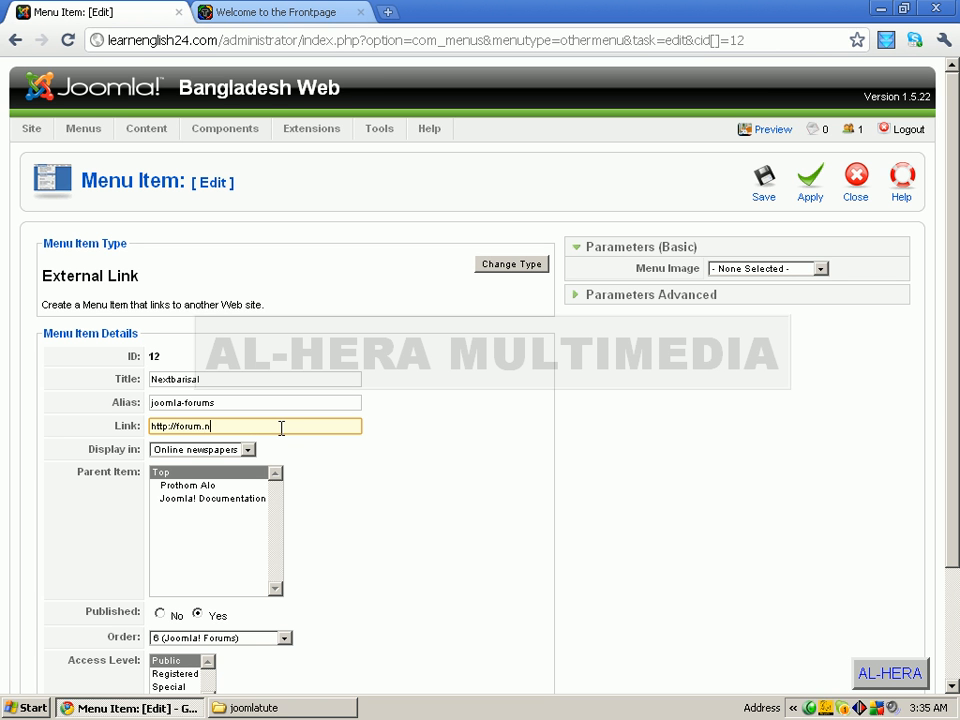
{"action": "type", "text": "nextbarisal.com"}
{"action": "left_click", "coordinate": [763, 186]}
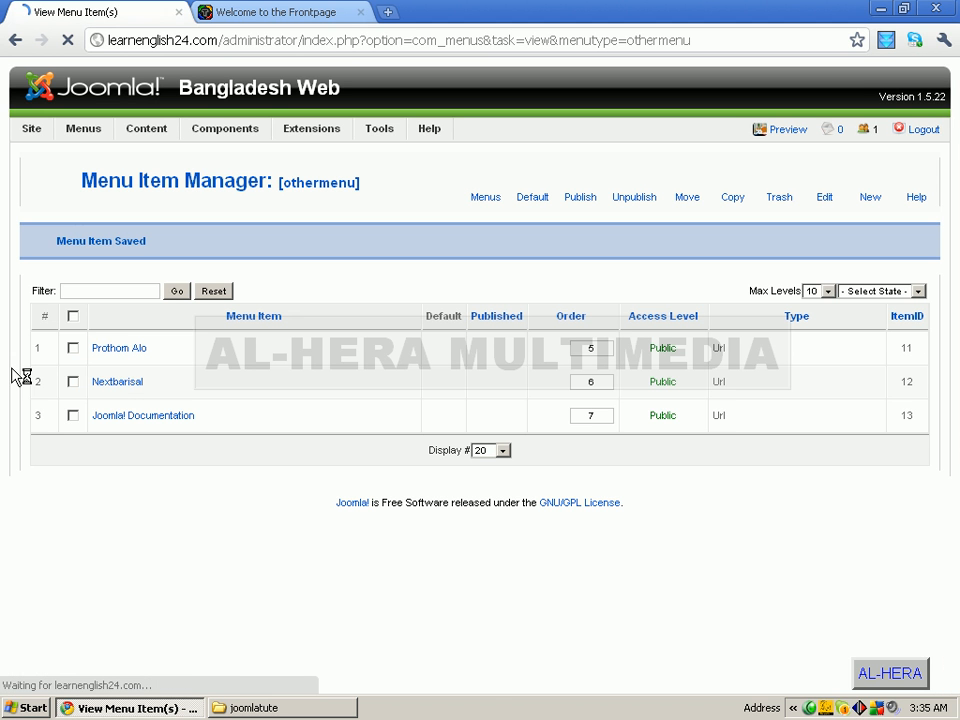
Open the Joomla! Documentation menu item and change its title to "Alhera BD".
{"action": "left_click", "coordinate": [110, 422]}
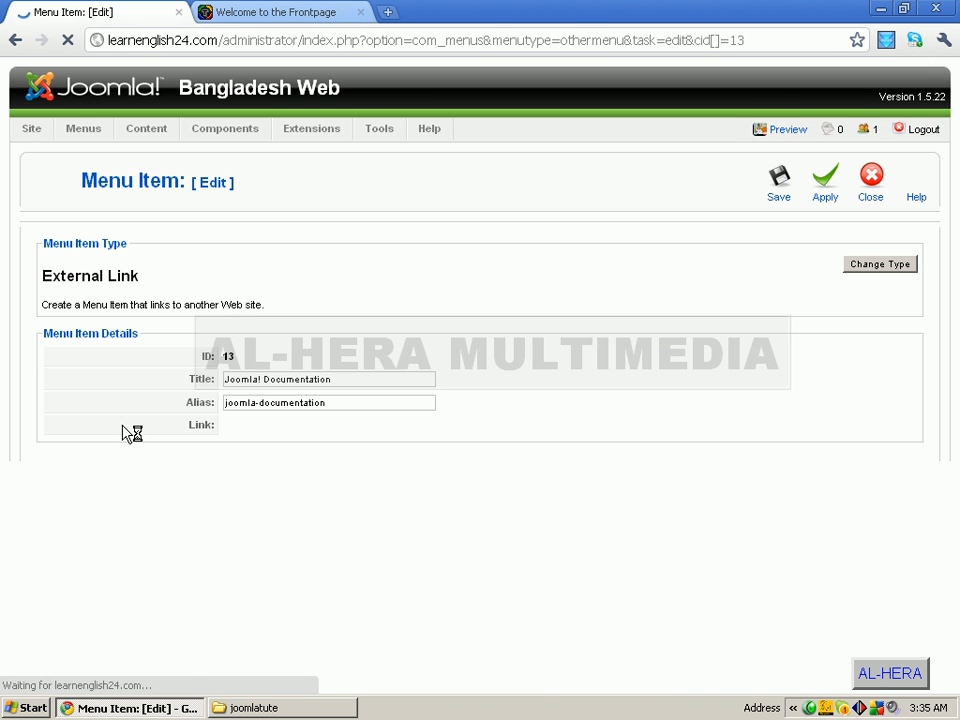
{"action": "left_click", "coordinate": [177, 380]}
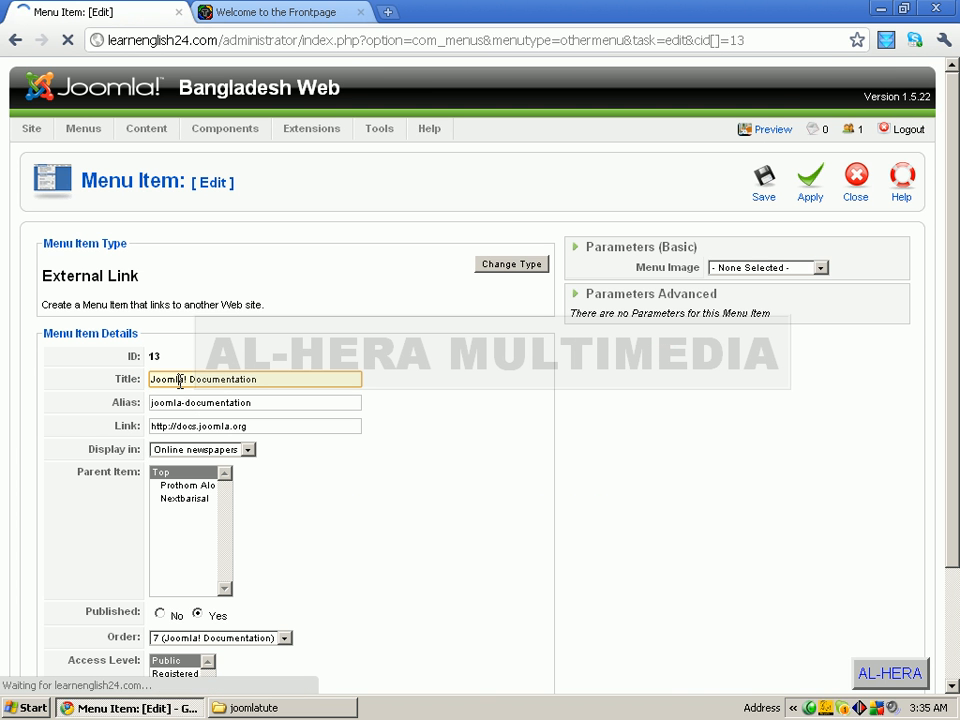
{"action": "key", "text": "BackSpace"}
{"action": "key", "text": "BackSpace"}
{"action": "key", "text": "BackSpace"}
{"action": "key", "text": "BackSpace"}
{"action": "key", "text": "BackSpace"}
{"action": "key", "text": "BackSpace"}
{"action": "key", "text": "BackSpace"}
{"action": "key", "text": "BackSpace"}
{"action": "key", "text": "BackSpace"}
{"action": "key", "text": "BackSpace"}
{"action": "key", "text": "BackSpace"}
{"action": "key", "text": "BackSpace"}
{"action": "key", "text": "BackSpace"}
{"action": "key", "text": "BackSpace"}
{"action": "key", "text": "BackSpace"}
{"action": "key", "text": "BackSpace"}
{"action": "key", "text": "BackSpace"}
{"action": "key", "text": "BackSpace"}
{"action": "key", "text": "BackSpace"}
{"action": "key", "text": "BackSpace"}
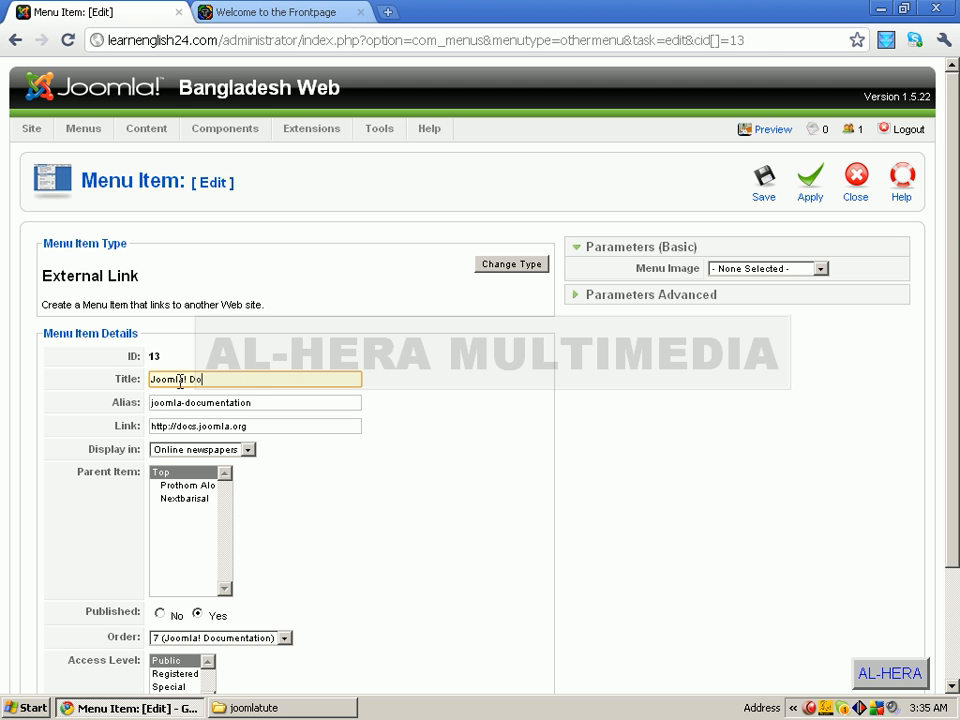
{"action": "type", "text": "A"}
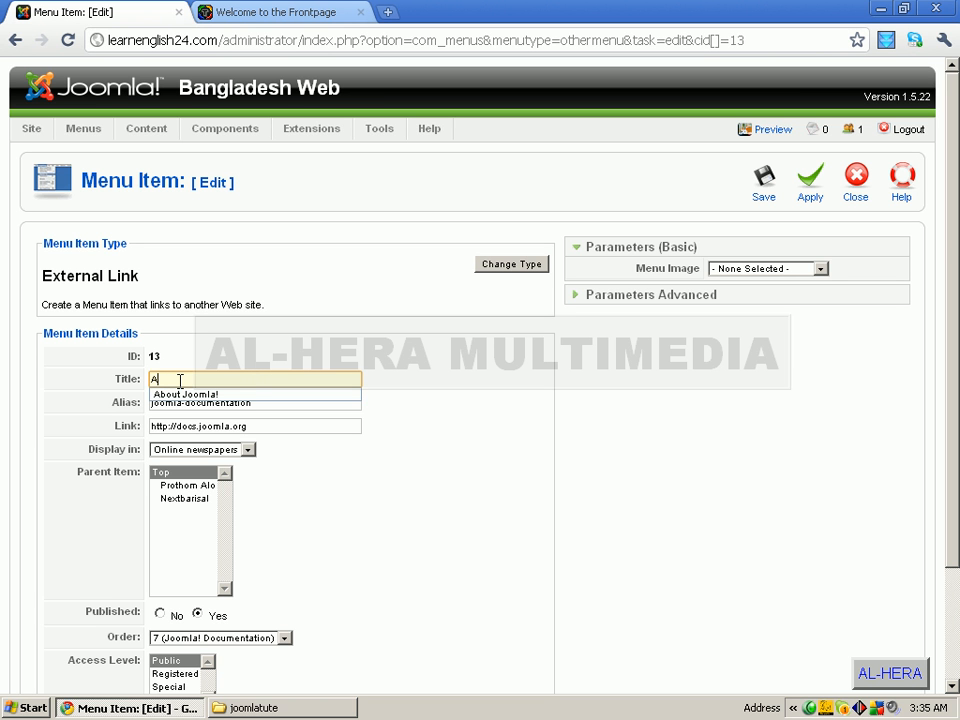
{"action": "type", "text": "lhera BD"}
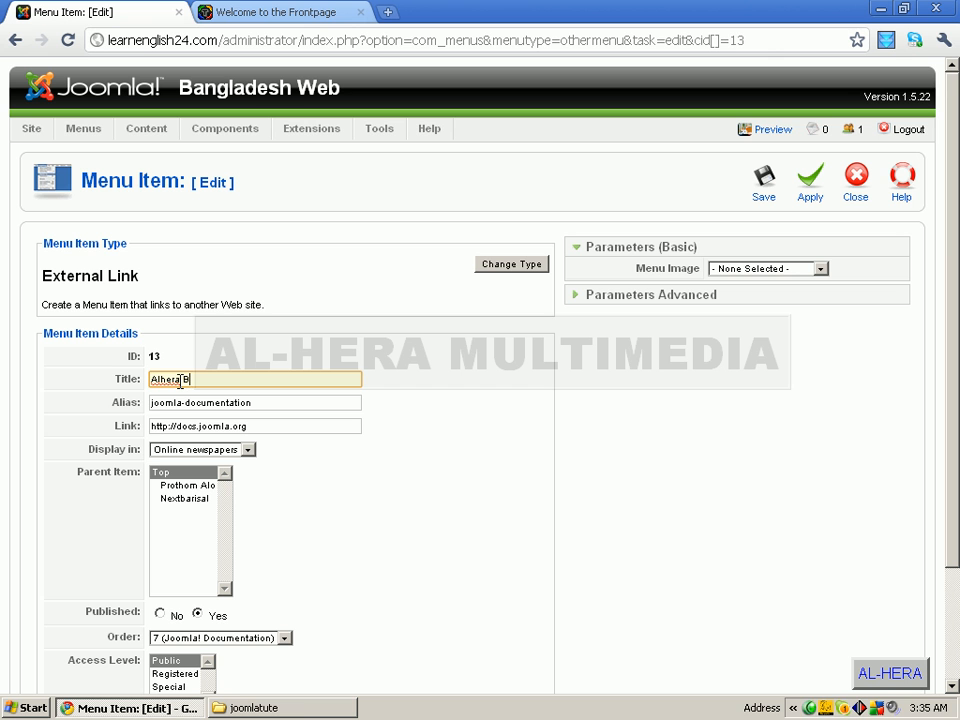
{"action": "left_click", "coordinate": [275, 426]}
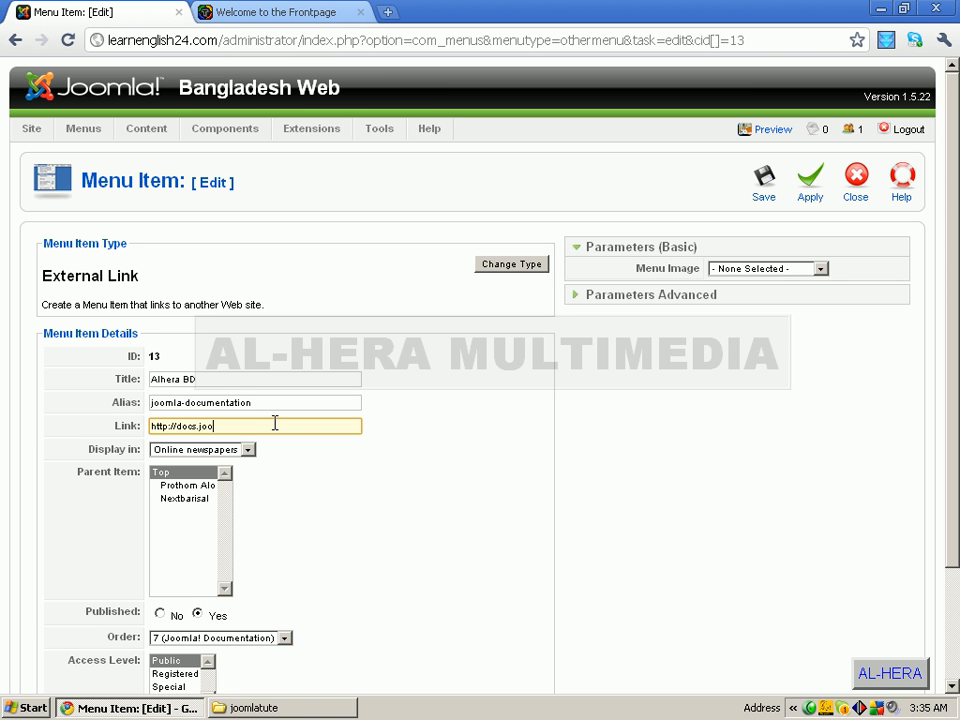
{"action": "key", "text": "BackSpace"}
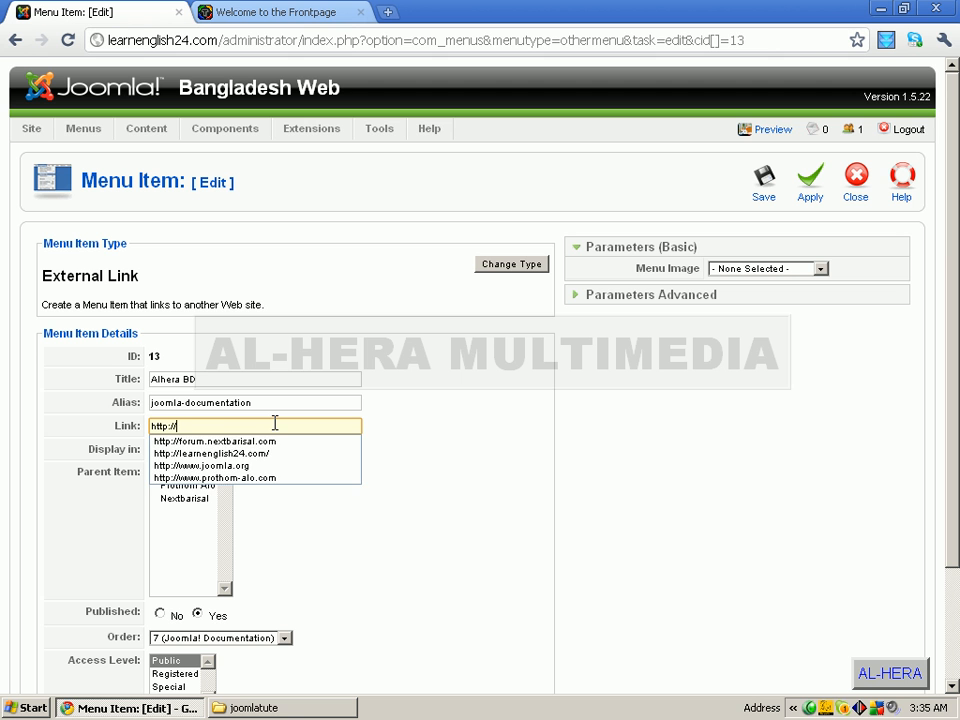
{"action": "type", "text": "alherabd.com"}
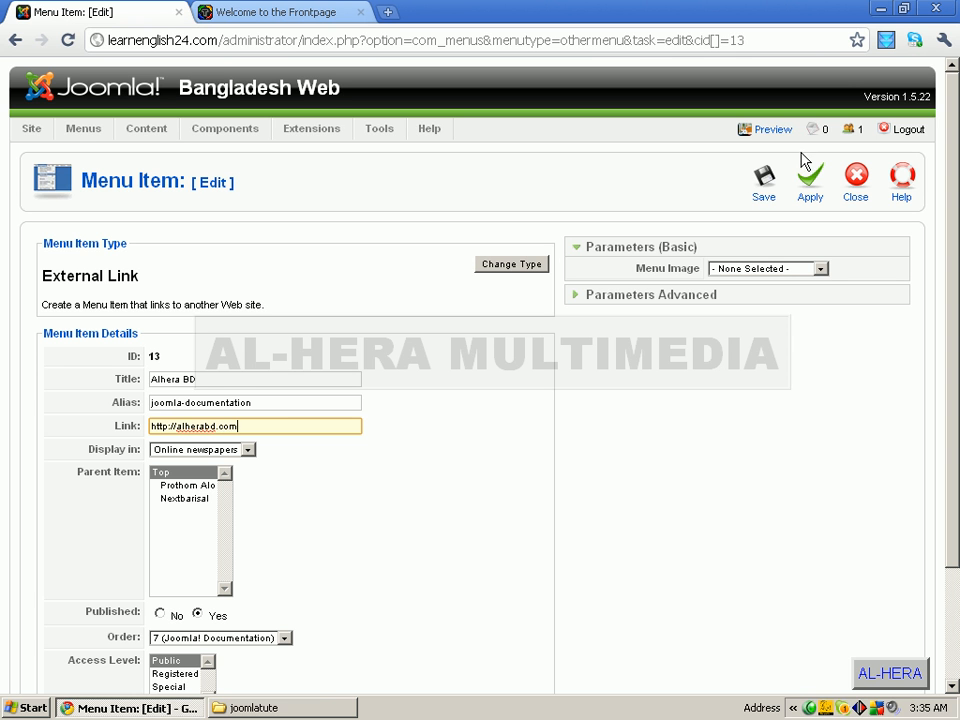
{"action": "left_click", "coordinate": [763, 188]}
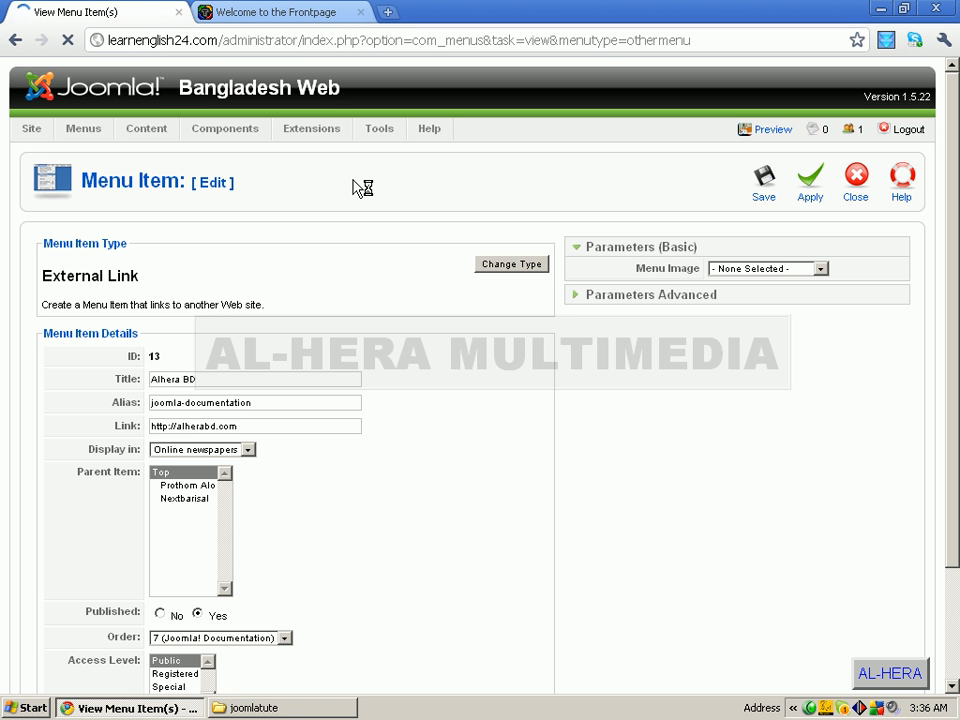
Reload the site's front page and check the heading and links of the block holding the three external links.
{"action": "left_click", "coordinate": [257, 12]}
{"action": "left_click", "coordinate": [67, 41]}
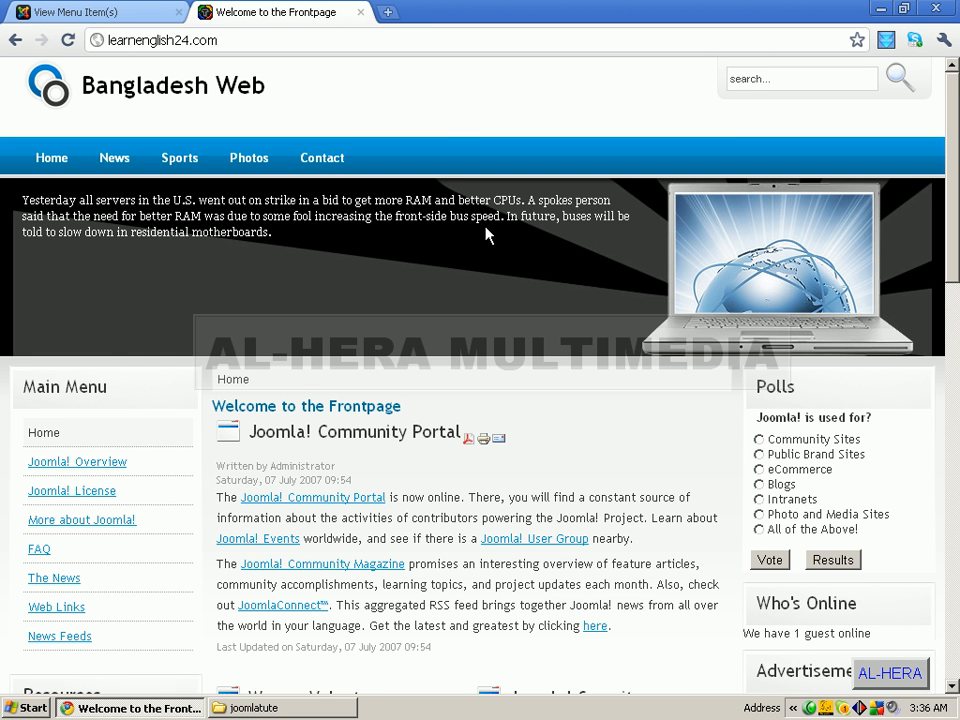
{"action": "scroll", "coordinate": [302, 285], "scroll_direction": "down", "scroll_amount": 5}
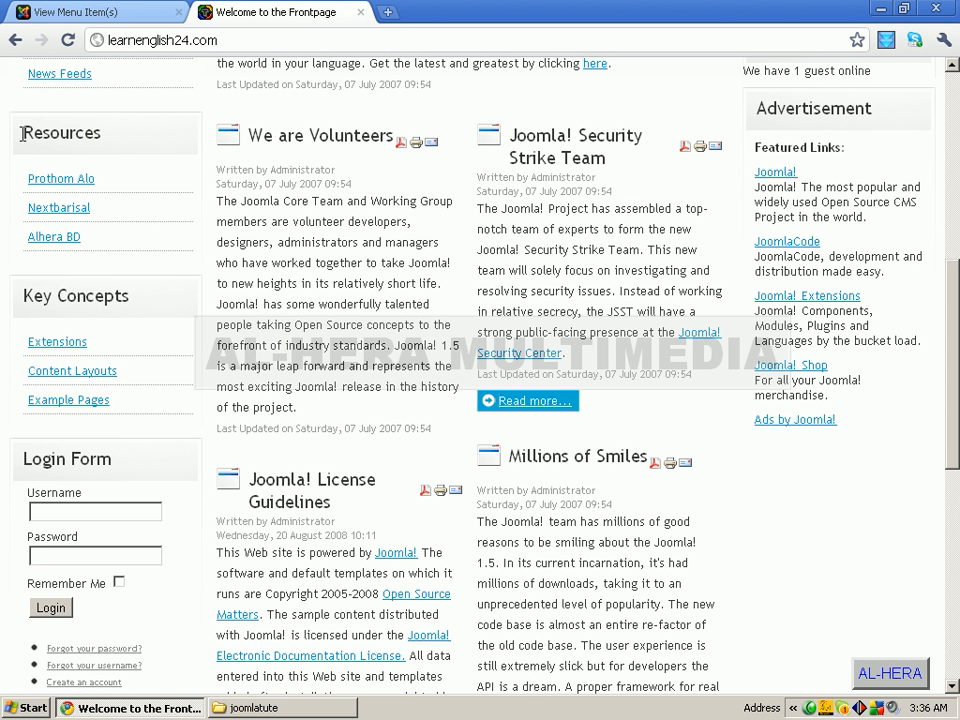
{"action": "left_click_drag", "start_coordinate": [22, 133], "coordinate": [103, 133]}
{"action": "left_click", "coordinate": [113, 144]}
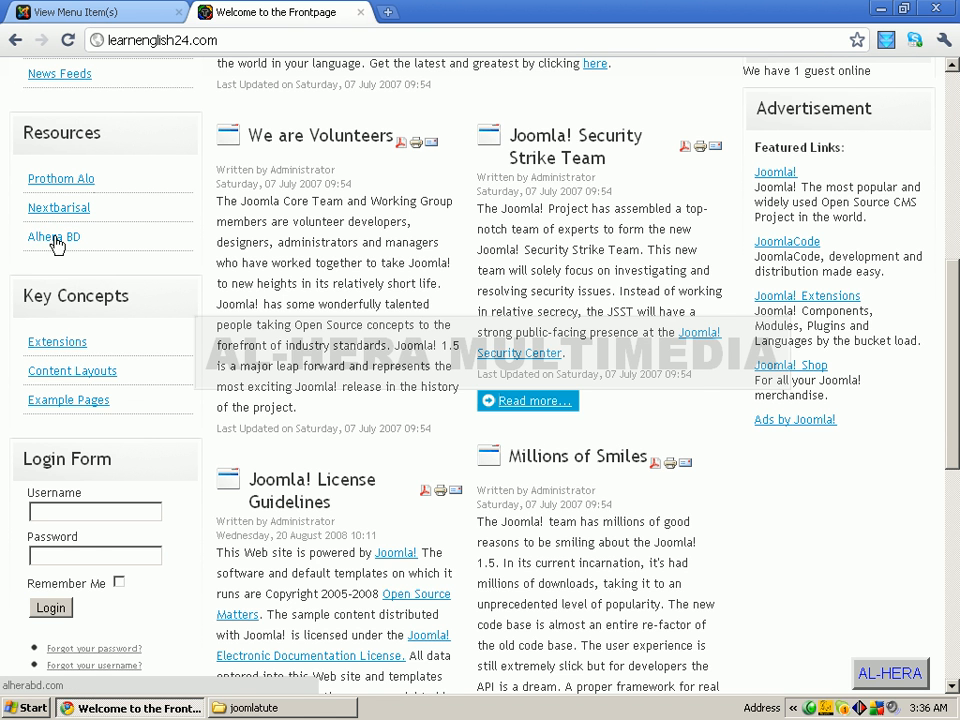
{"action": "scroll", "coordinate": [60, 190], "scroll_direction": "up", "scroll_amount": 2}
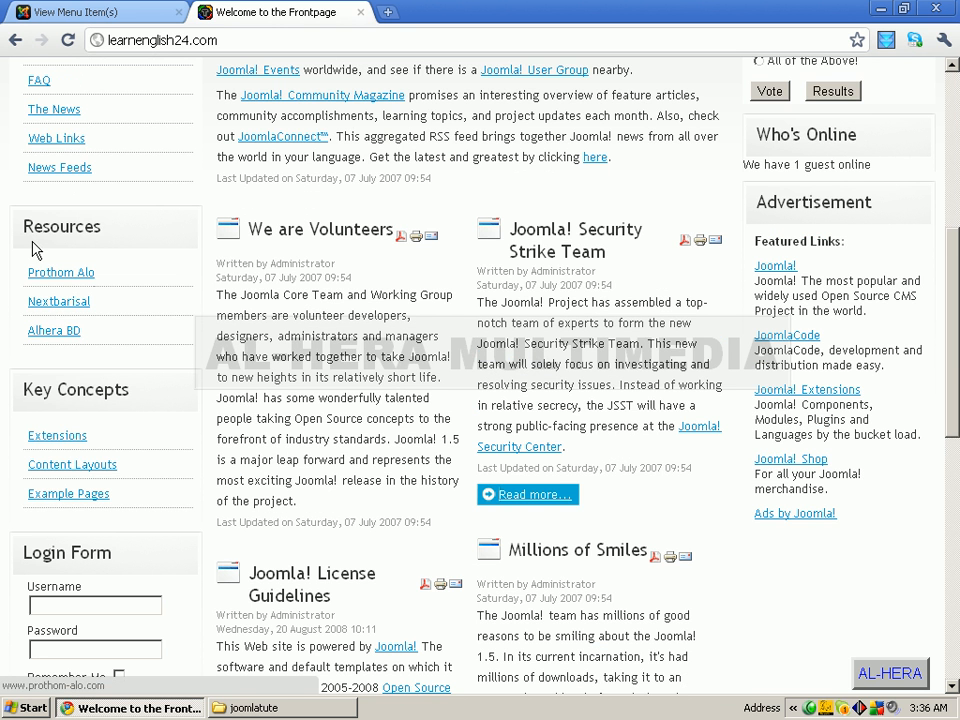
{"action": "mouse_move", "coordinate": [22, 226]}
{"action": "left_mouse_down"}
{"action": "mouse_move", "coordinate": [104, 226]}
{"action": "mouse_move", "coordinate": [22, 225]}
{"action": "mouse_move", "coordinate": [33, 222]}
{"action": "left_mouse_up"}
{"action": "left_click", "coordinate": [113, 233]}
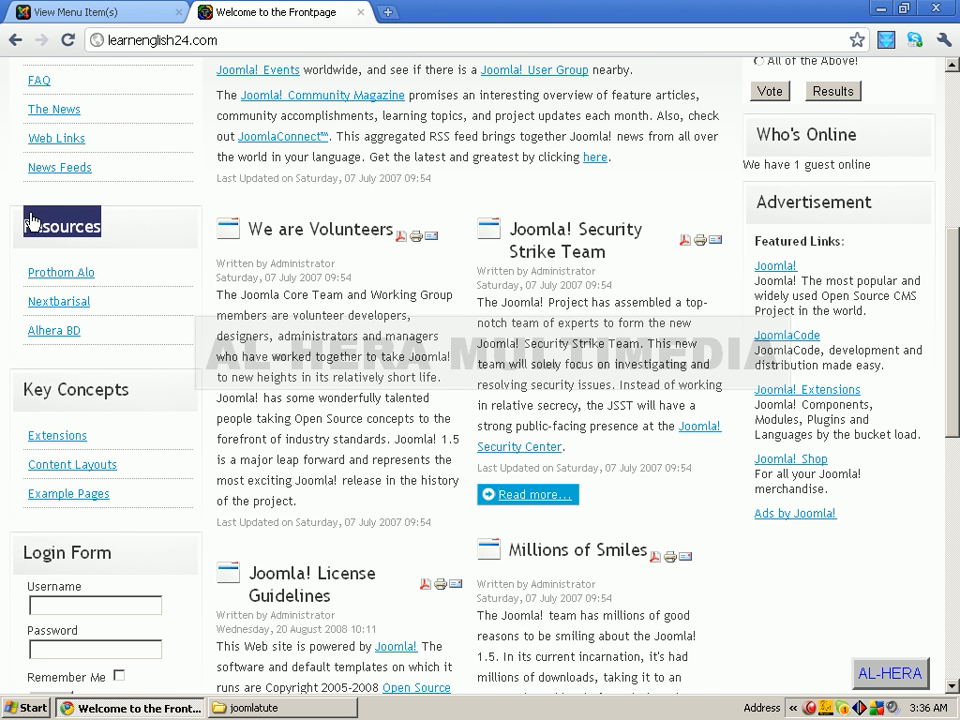
Open the Online newspapers menu's settings from the Menu Manager and compare them with the block on the front page.
{"action": "left_click", "coordinate": [90, 15]}
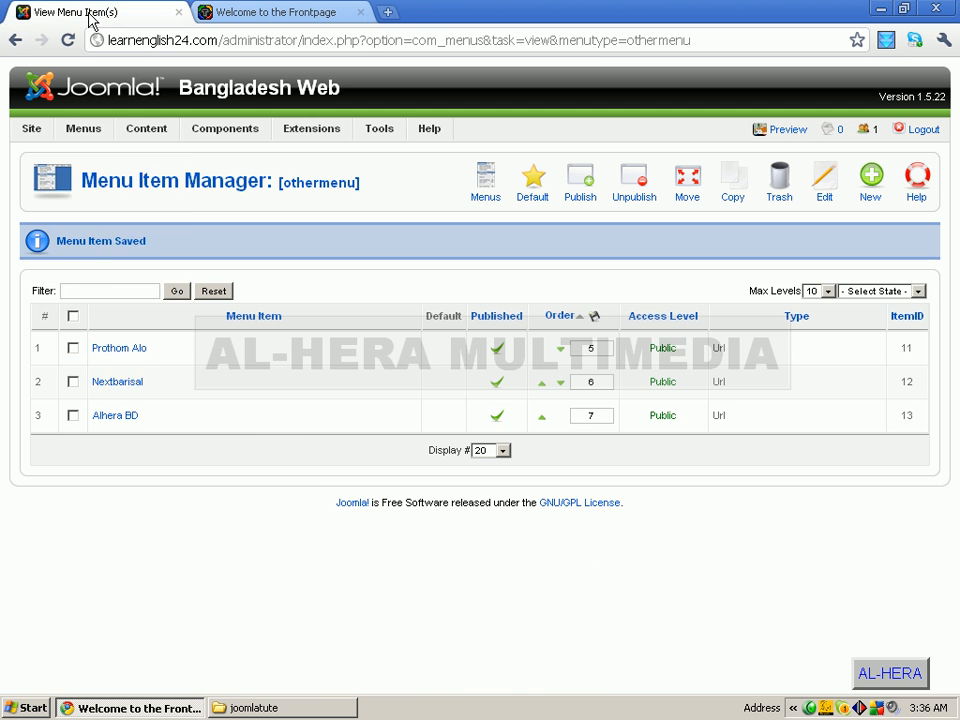
{"action": "mouse_move", "coordinate": [79, 141]}
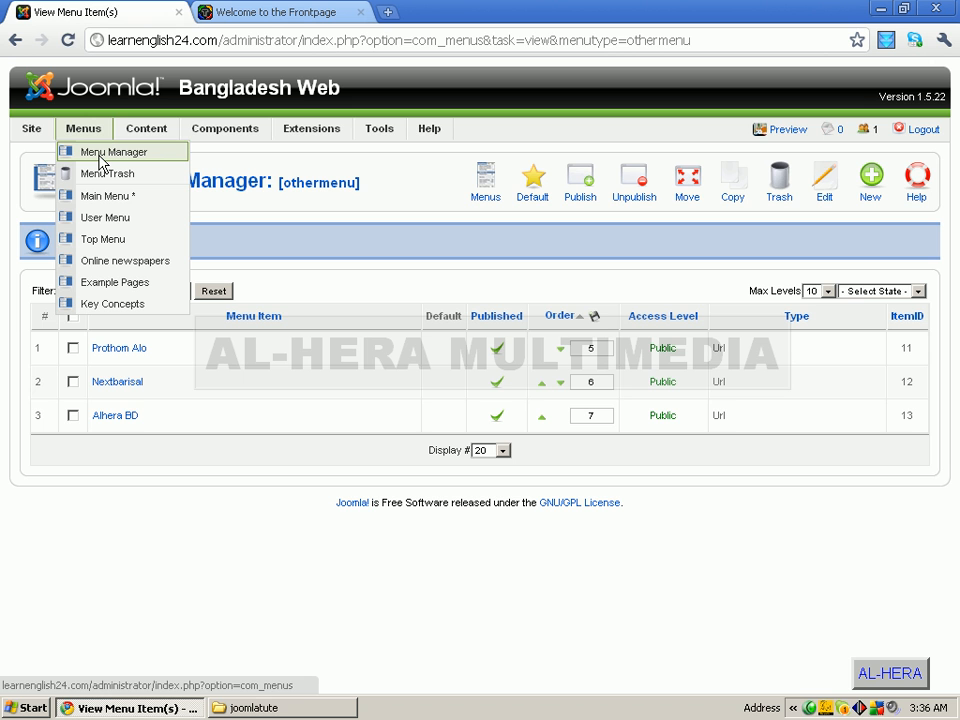
{"action": "left_click", "coordinate": [104, 158]}
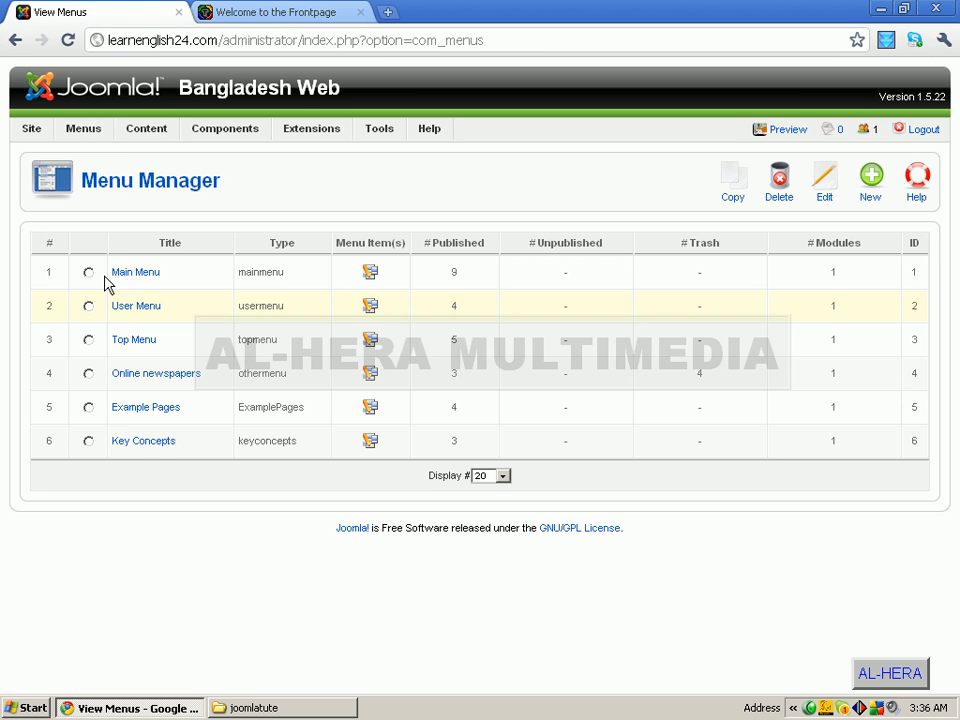
{"action": "left_click", "coordinate": [125, 378]}
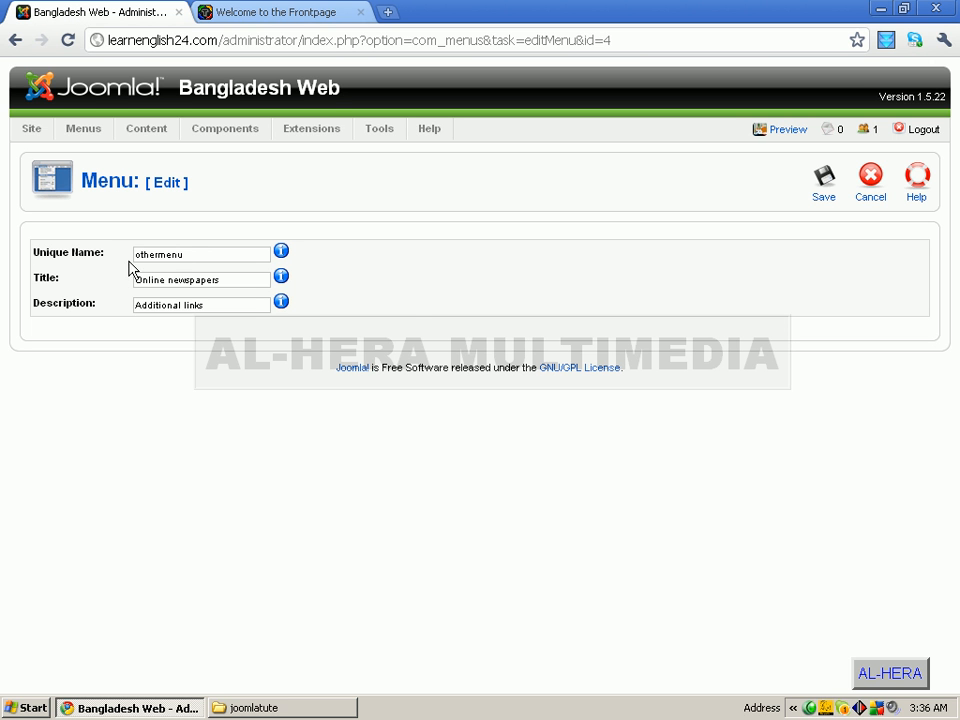
{"action": "mouse_move", "coordinate": [283, 281]}
{"action": "left_click", "coordinate": [270, 18]}
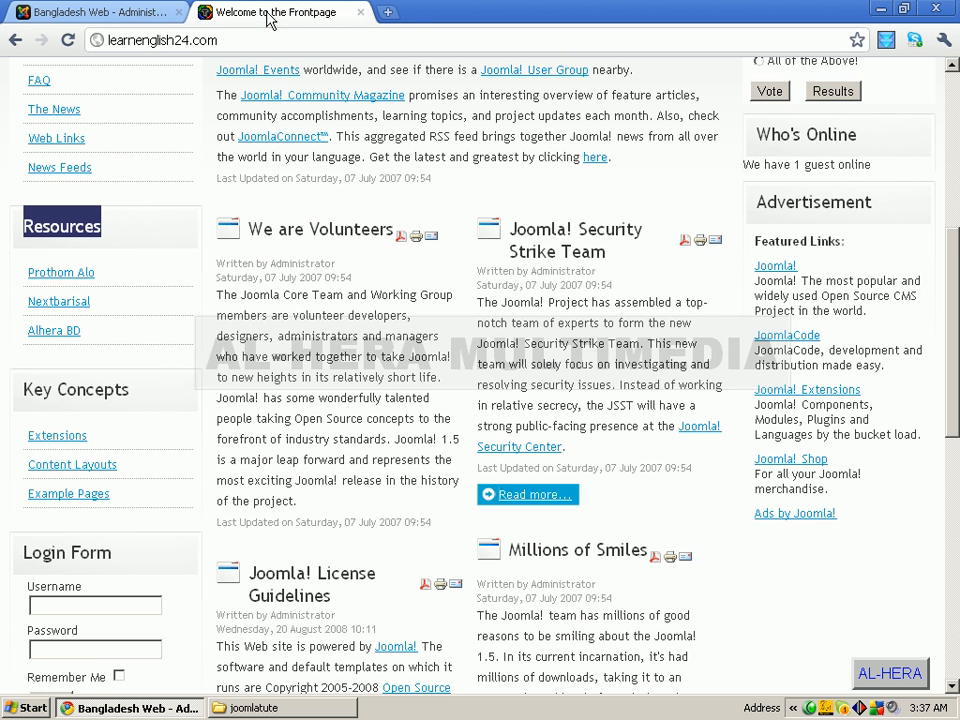
{"action": "scroll", "coordinate": [240, 268], "scroll_direction": "up", "scroll_amount": 5}
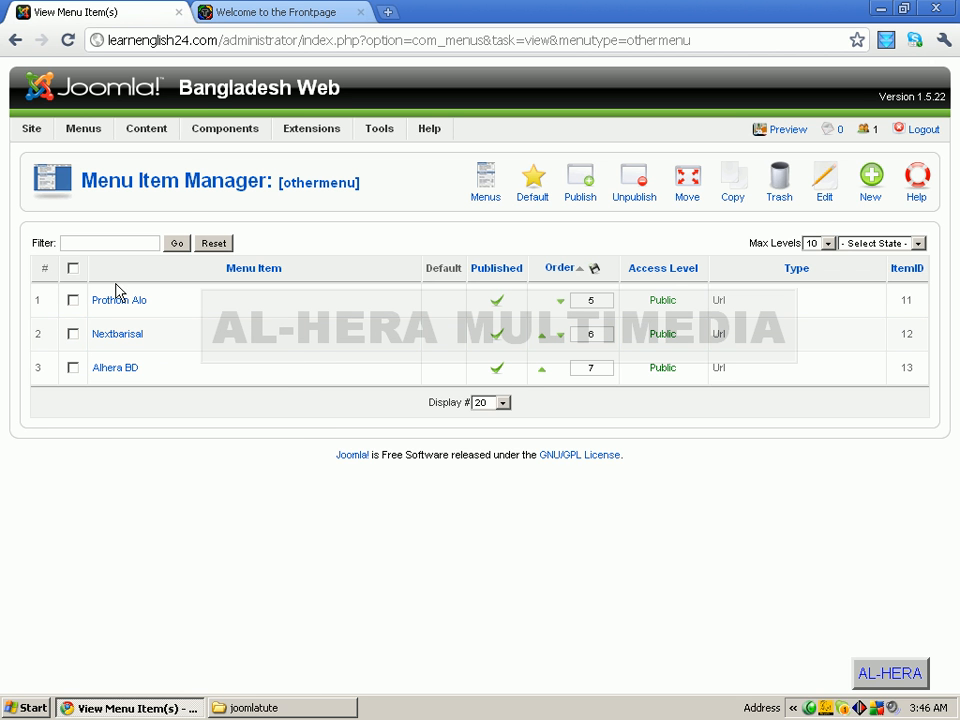
Return to the Menu Manager list and compare the Online newspapers entry with the Resources block on the front page.
{"action": "mouse_move", "coordinate": [95, 138]}
{"action": "left_click", "coordinate": [110, 158]}
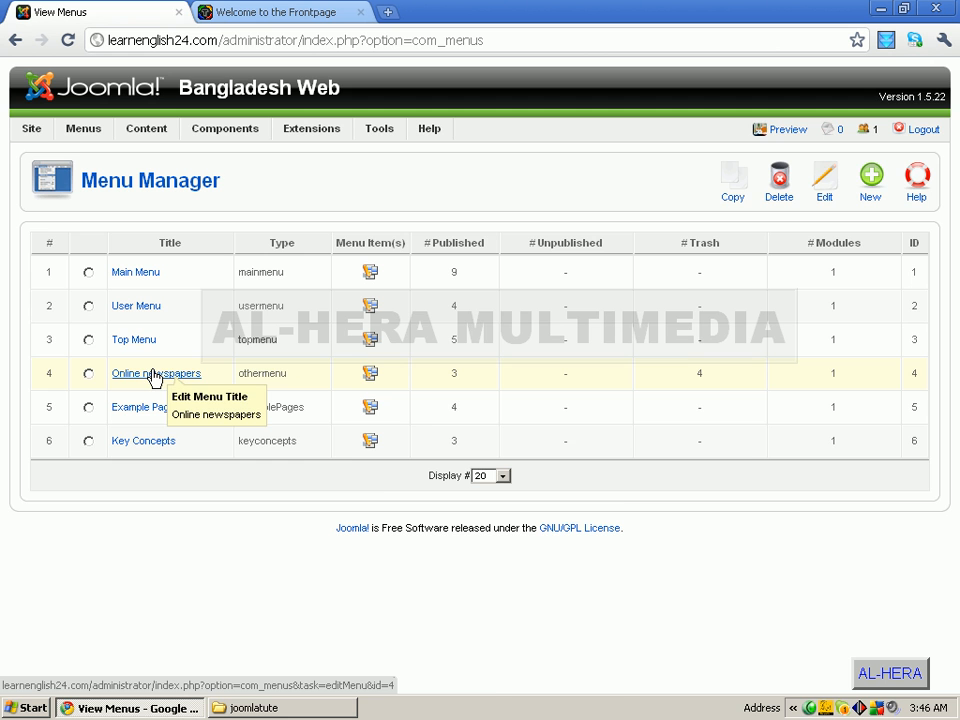
{"action": "left_click", "coordinate": [268, 14]}
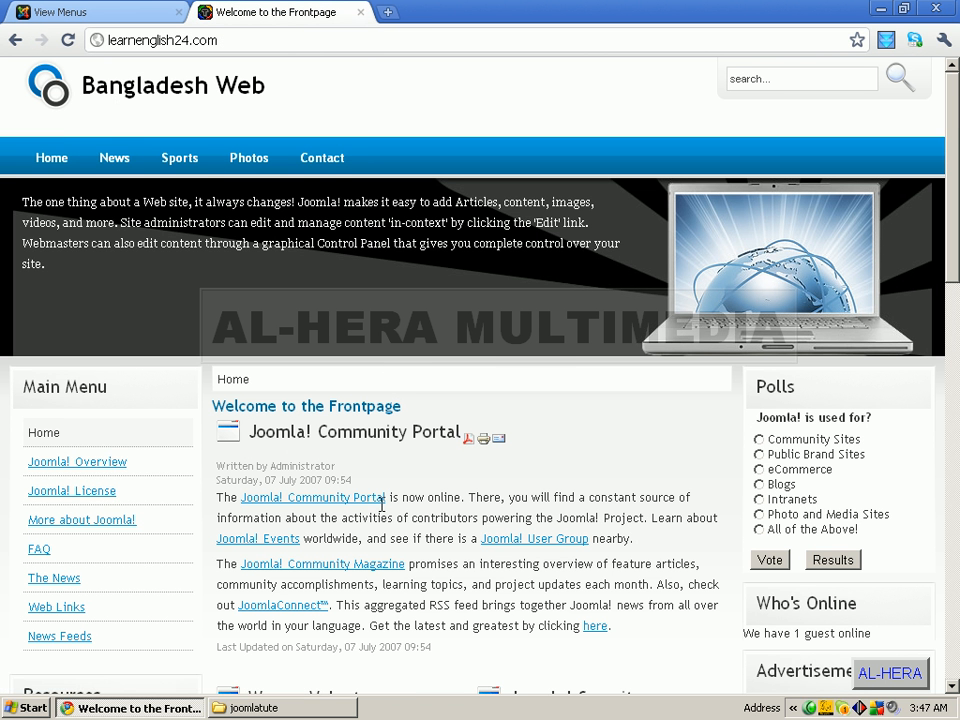
{"action": "scroll", "coordinate": [396, 513], "scroll_direction": "down", "scroll_amount": 2}
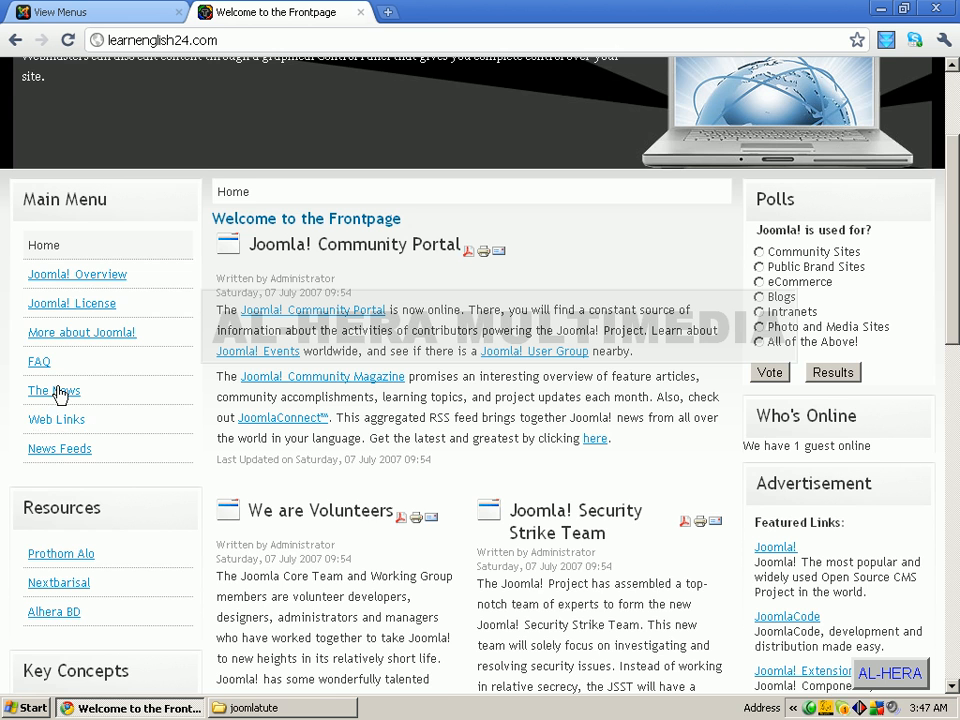
{"action": "scroll", "coordinate": [62, 465], "scroll_direction": "down", "scroll_amount": 3}
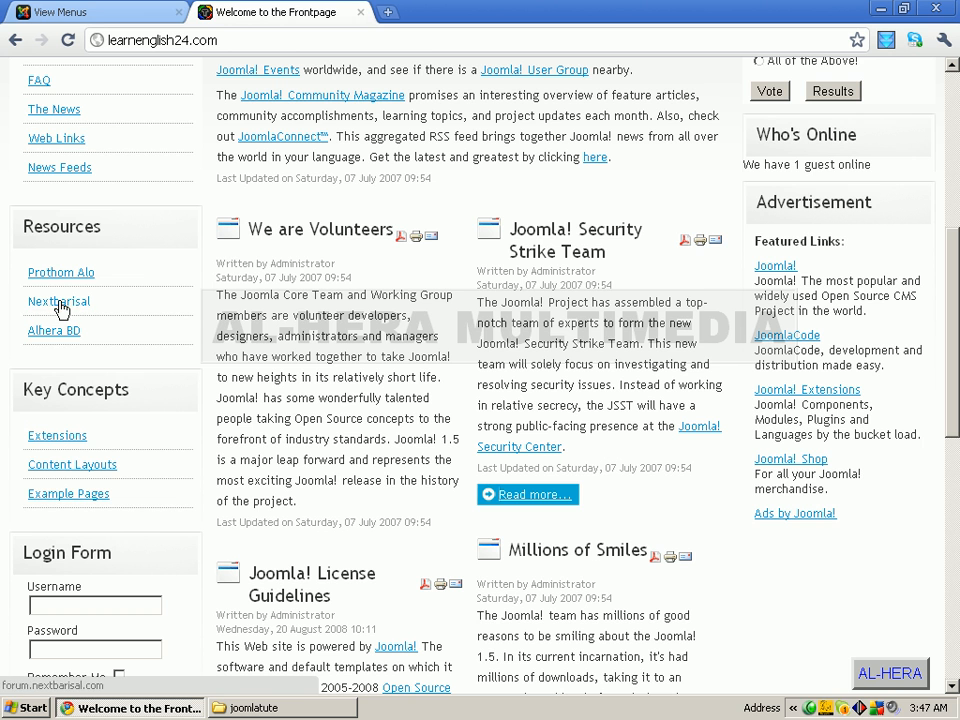
{"action": "left_click", "coordinate": [92, 14]}
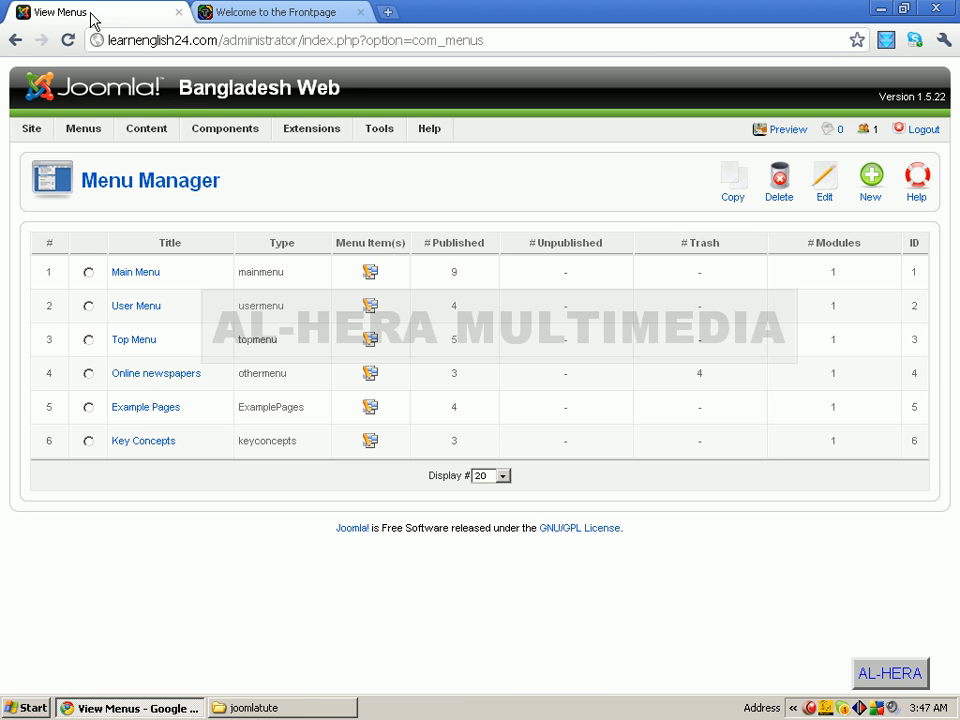
Review the Online newspapers menu's title against the front page's Resources heading, then cancel the menu edit.
{"action": "left_click", "coordinate": [157, 378]}
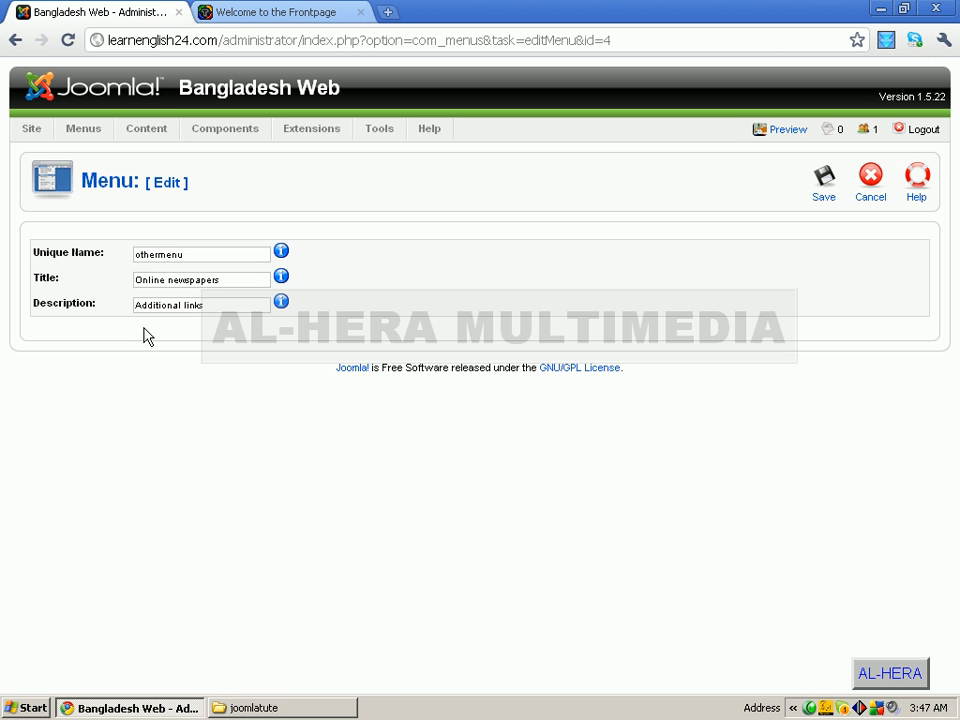
{"action": "left_click", "coordinate": [272, 11]}
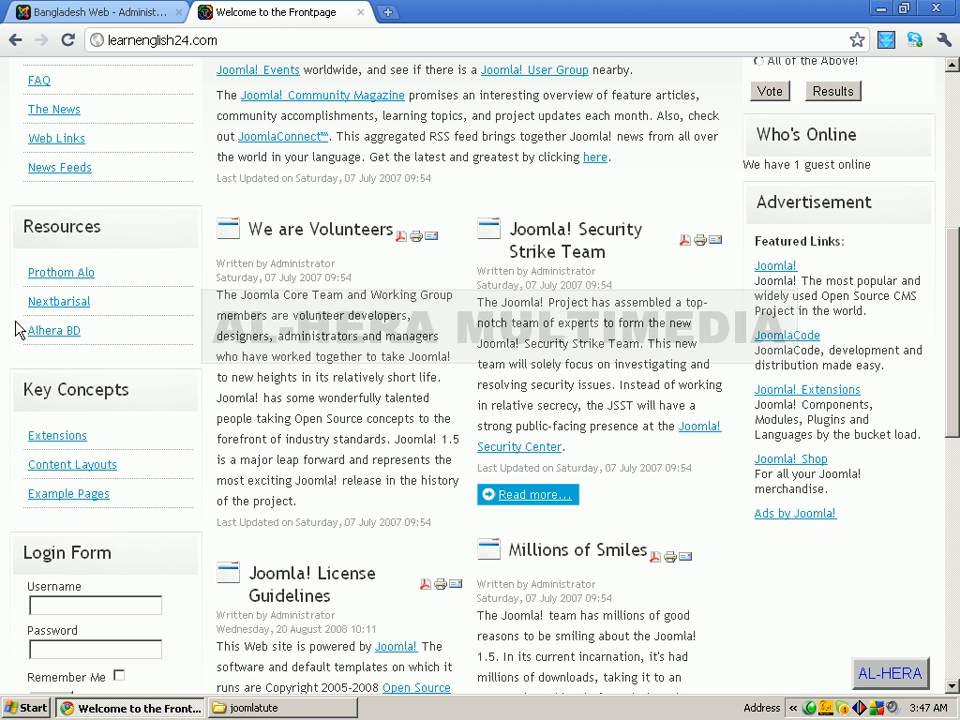
{"action": "left_click_drag", "start_coordinate": [20, 226], "coordinate": [141, 224]}
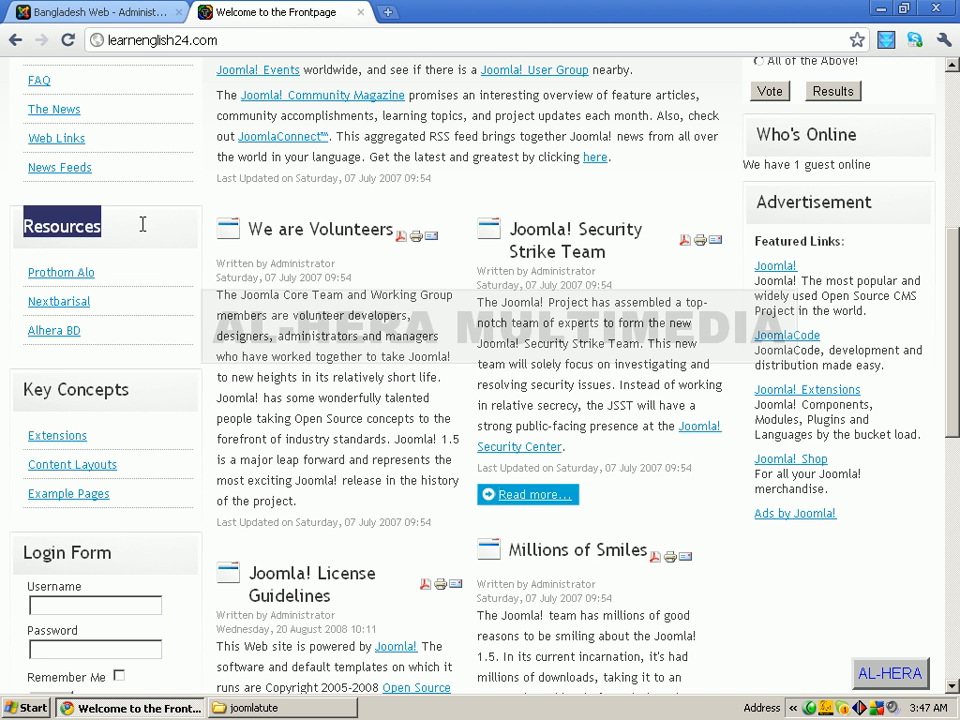
{"action": "left_click", "coordinate": [145, 233]}
{"action": "mouse_move", "coordinate": [22, 226]}
{"action": "left_mouse_down"}
{"action": "mouse_move", "coordinate": [163, 231]}
{"action": "mouse_move", "coordinate": [18, 226]}
{"action": "left_mouse_up"}
{"action": "left_click", "coordinate": [164, 232]}
{"action": "left_click", "coordinate": [97, 16]}
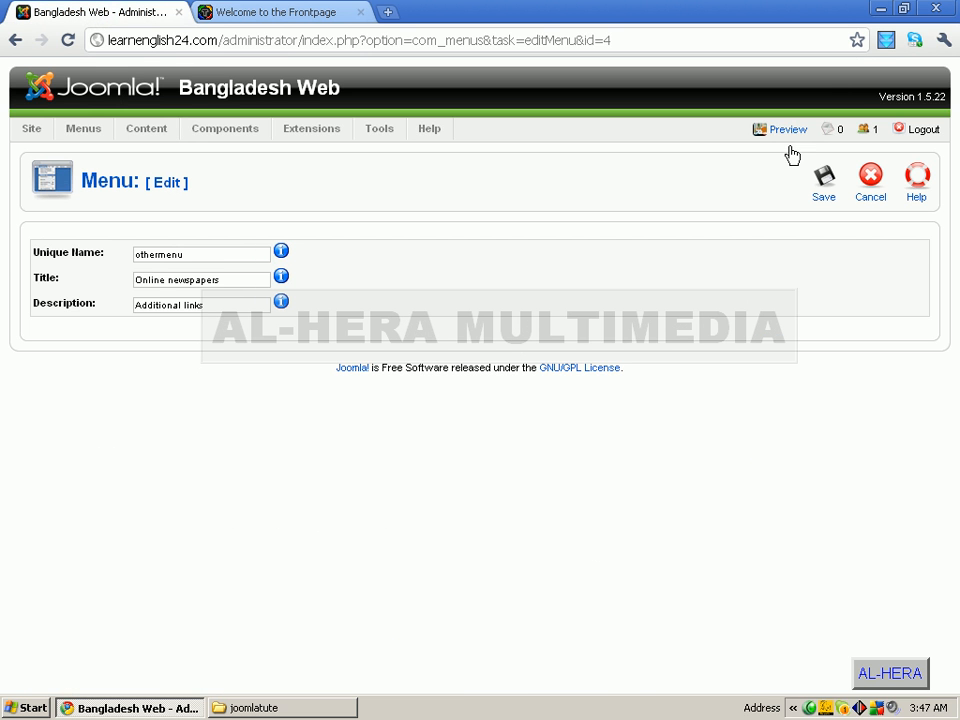
{"action": "left_click", "coordinate": [866, 198]}
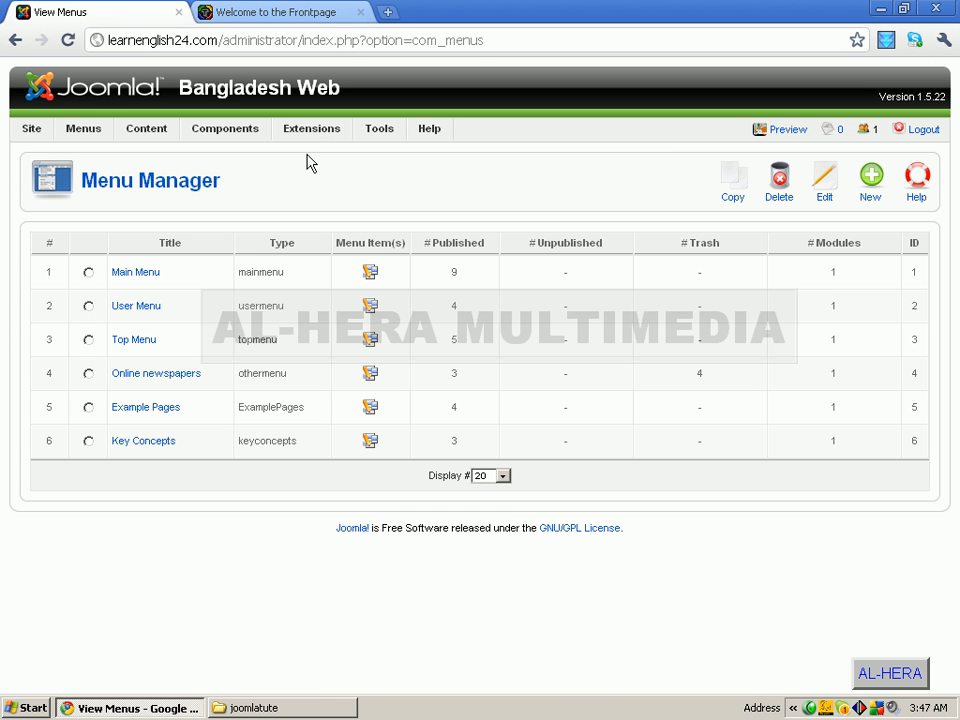
Find the module matching the front page's Resources heading in the Module Manager and open it for editing.
{"action": "mouse_move", "coordinate": [311, 137]}
{"action": "left_click", "coordinate": [318, 176]}
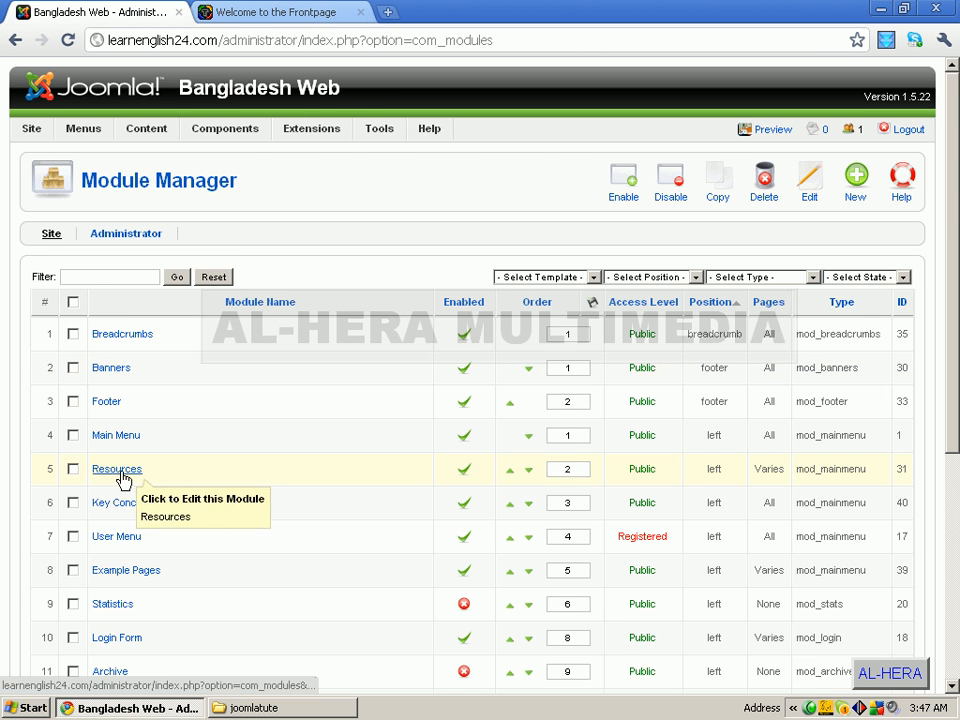
{"action": "left_click", "coordinate": [280, 12]}
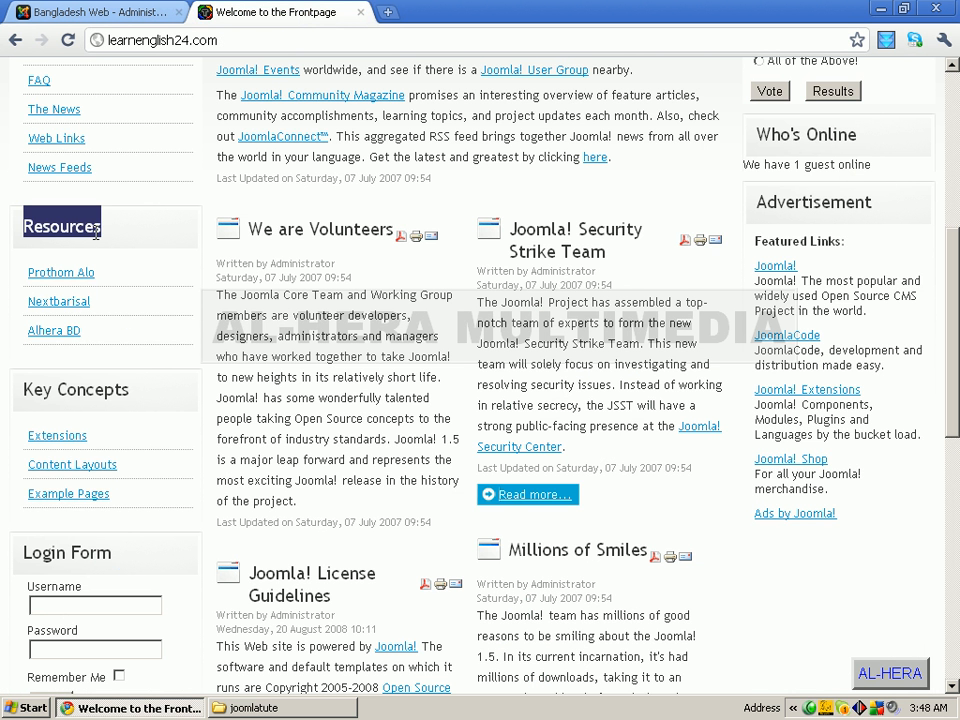
{"action": "left_click", "coordinate": [60, 12]}
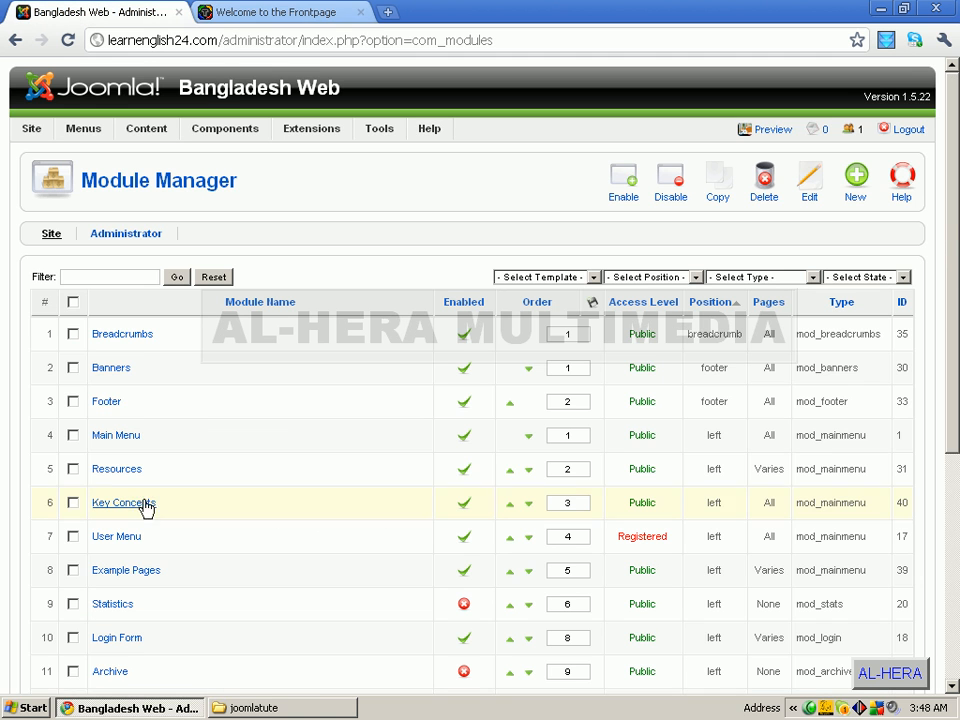
{"action": "left_click", "coordinate": [117, 470]}
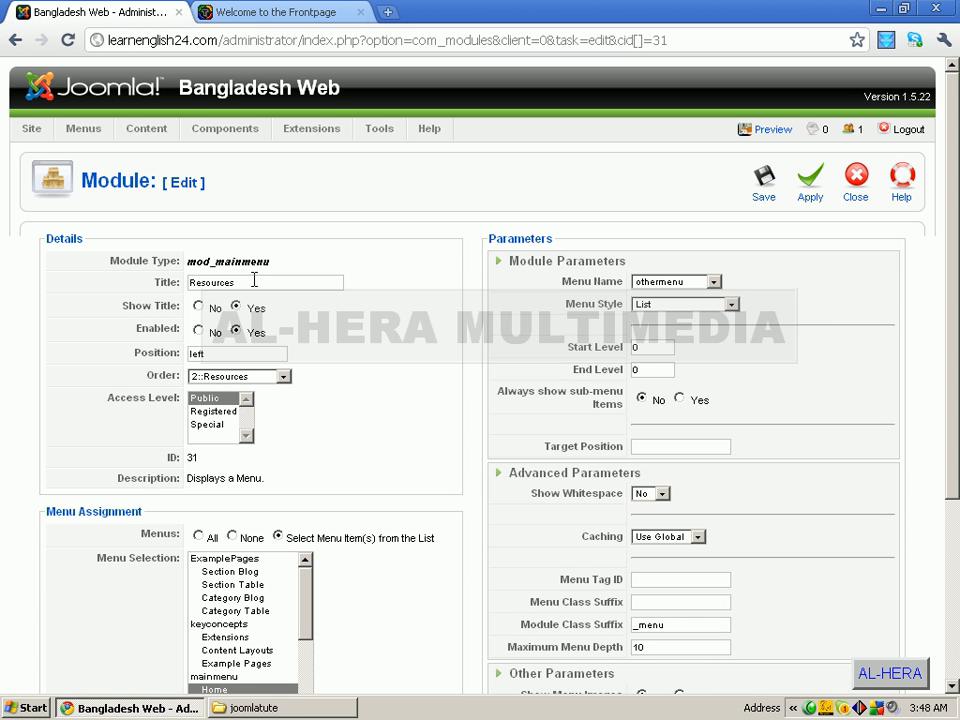
Change the Resources module's title to "Online Newspapers" and save the module.
{"action": "left_click_drag", "start_coordinate": [252, 279], "coordinate": [199, 277]}
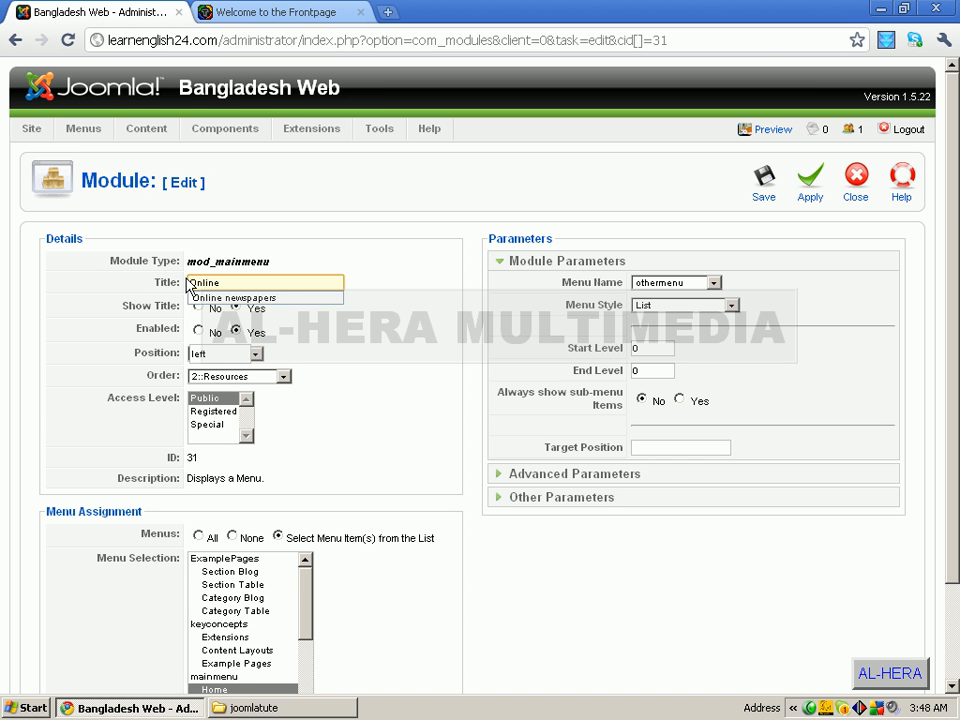
{"action": "key", "text": "Down"}
{"action": "key", "text": "Return"}
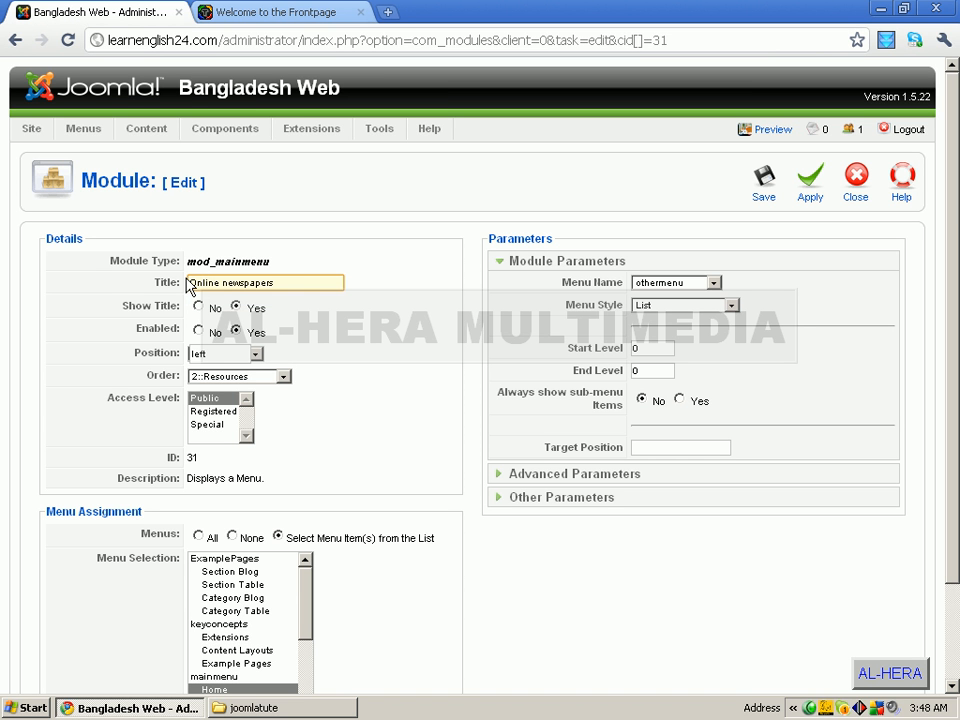
{"action": "key", "text": "BackSpace"}
{"action": "type", "text": "N"}
{"action": "left_click", "coordinate": [760, 185]}
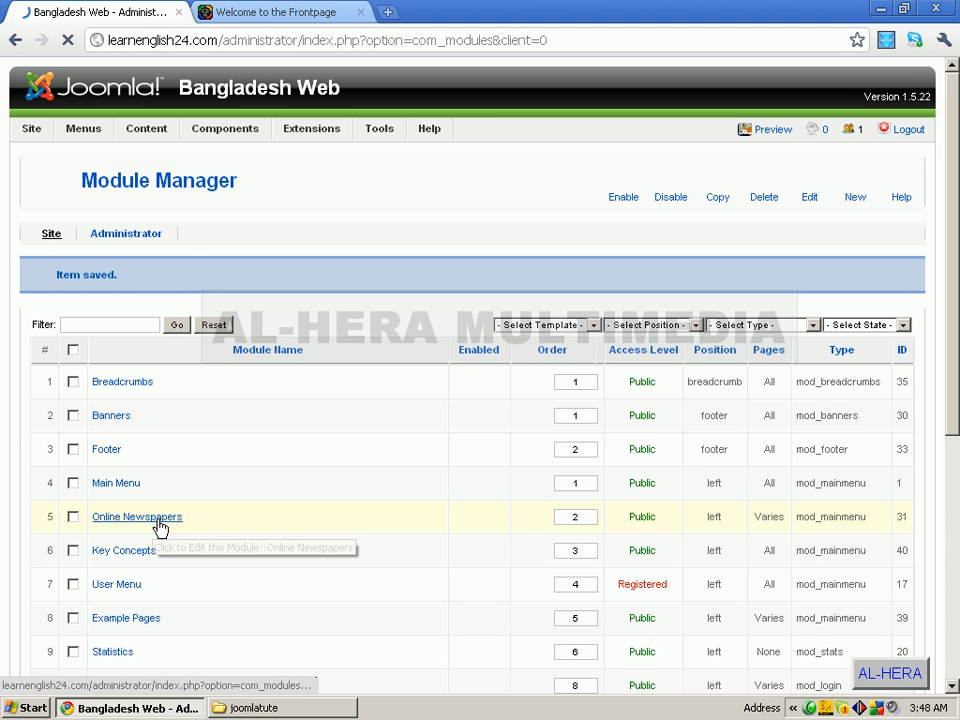
Reload the site's front page and examine the renamed module's heading, its links and the rest of the page.
{"action": "left_click", "coordinate": [287, 18]}
{"action": "left_click", "coordinate": [70, 42]}
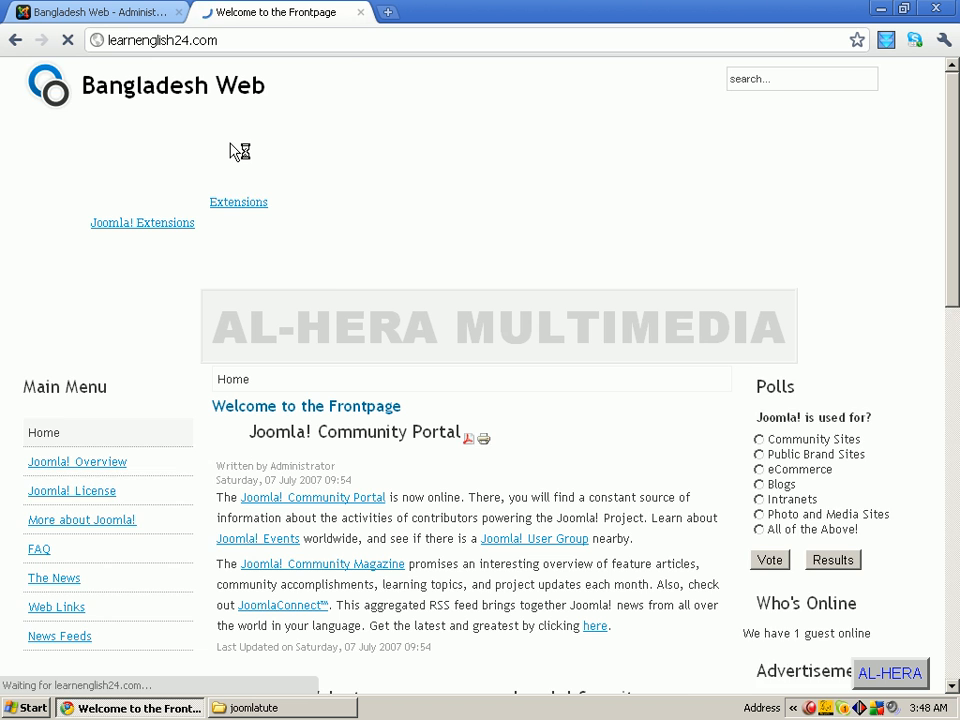
{"action": "scroll", "coordinate": [240, 150], "scroll_direction": "down", "scroll_amount": 3}
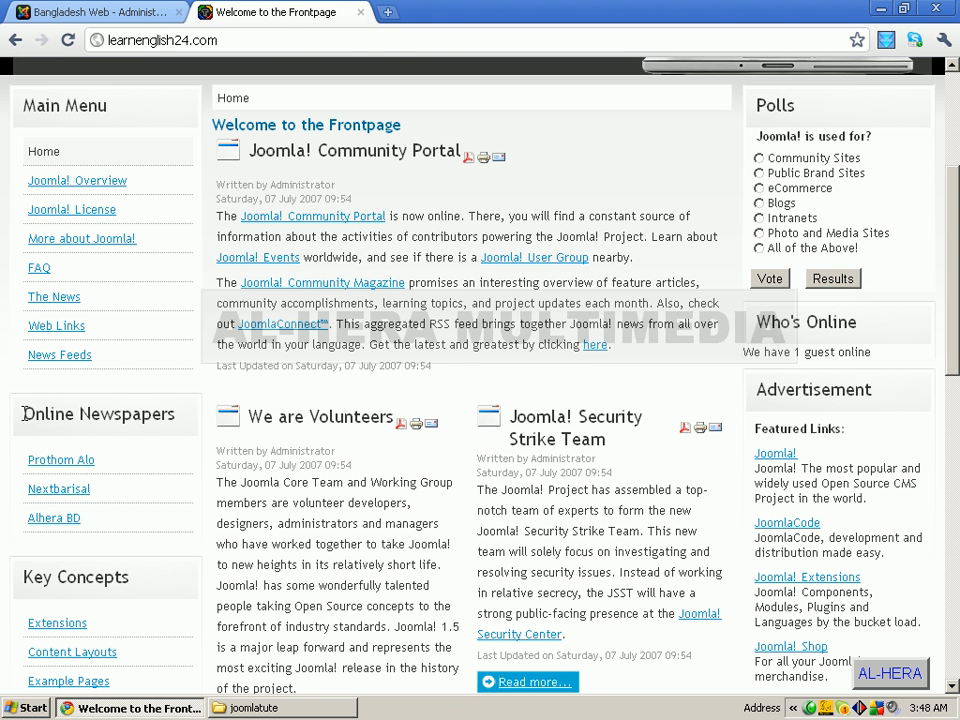
{"action": "left_click_drag", "start_coordinate": [22, 414], "coordinate": [184, 414]}
{"action": "left_click", "coordinate": [188, 420]}
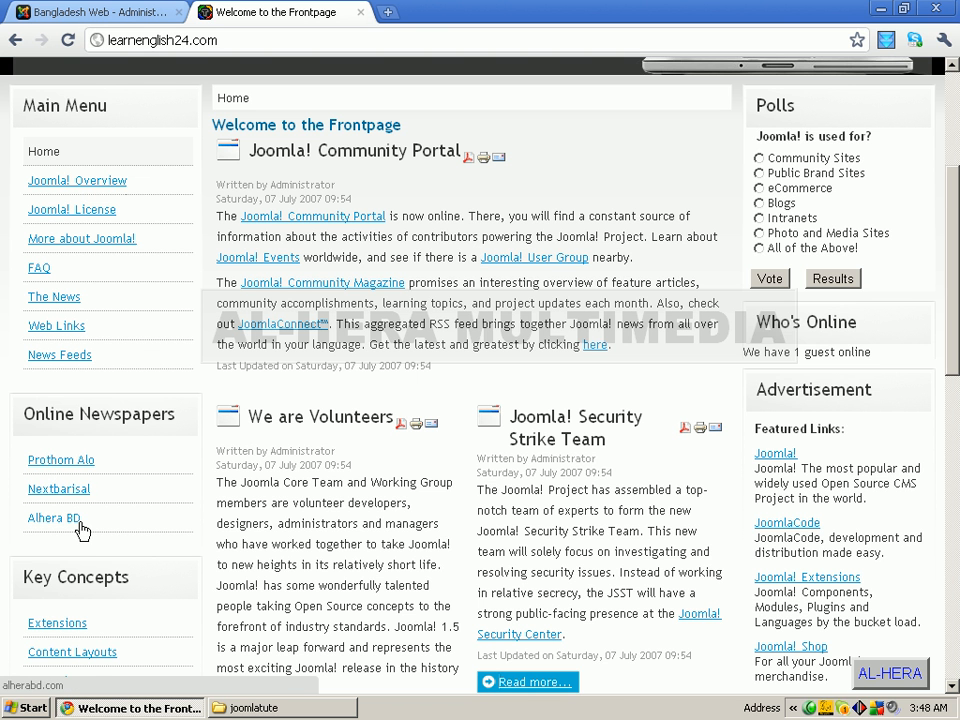
{"action": "scroll", "coordinate": [392, 489], "scroll_direction": "up", "scroll_amount": 3}
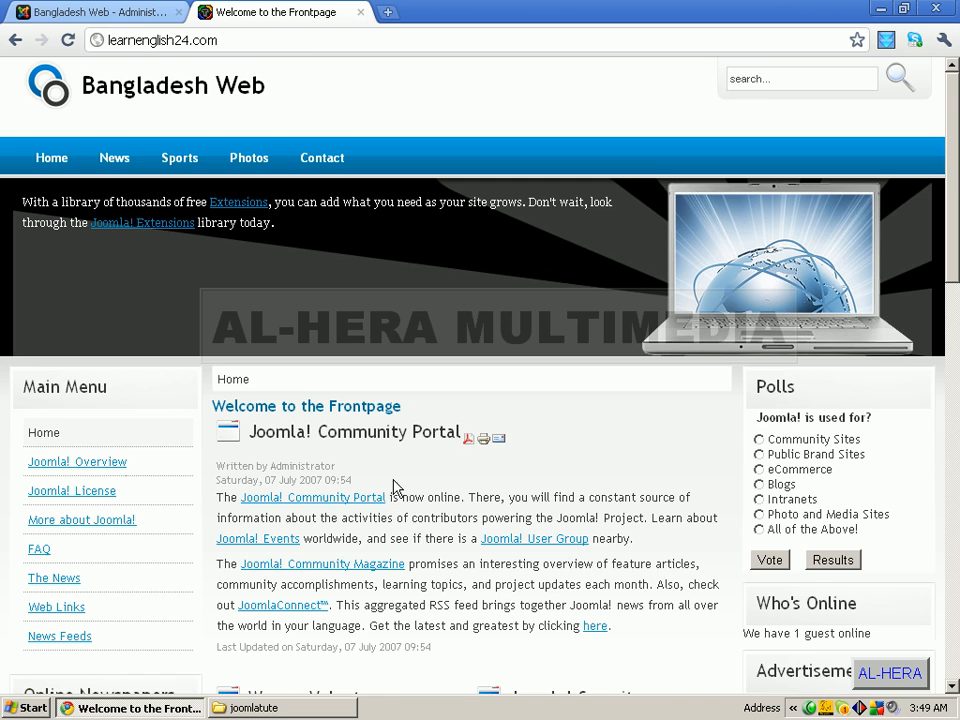
{"action": "scroll", "coordinate": [364, 386], "scroll_direction": "down", "scroll_amount": 3}
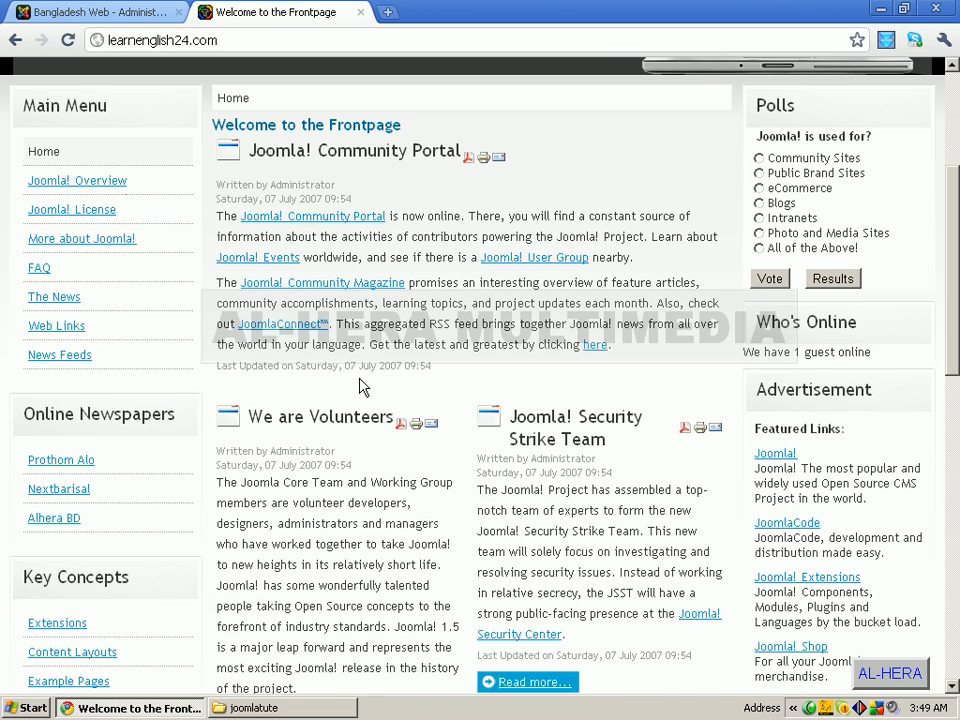
{"action": "scroll", "coordinate": [446, 454], "scroll_direction": "down", "scroll_amount": 4}
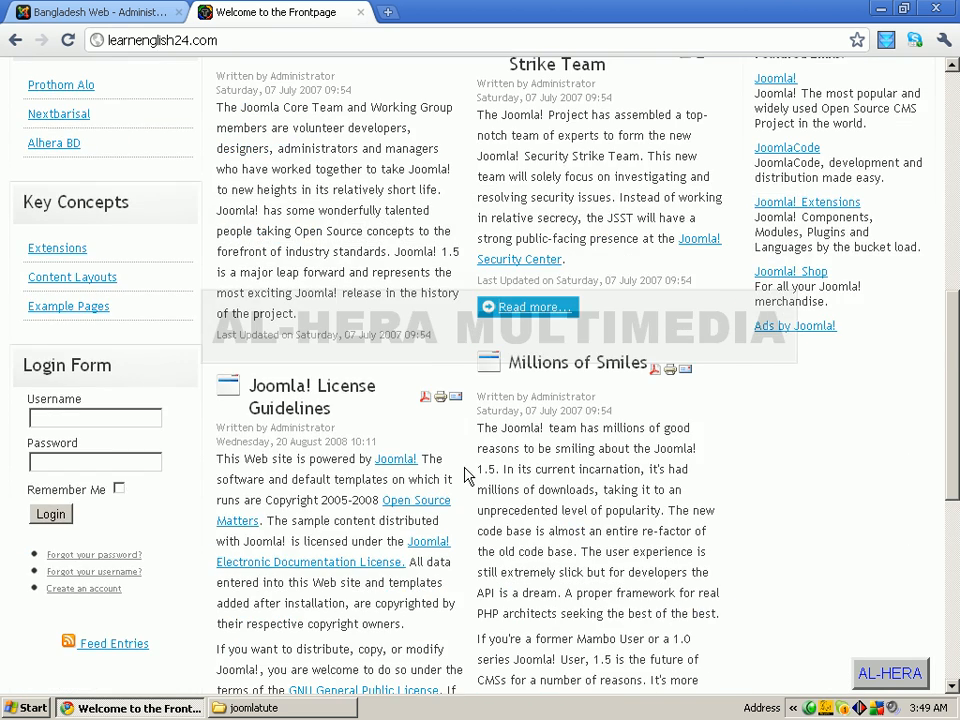
{"action": "scroll", "coordinate": [468, 477], "scroll_direction": "up", "scroll_amount": 7}
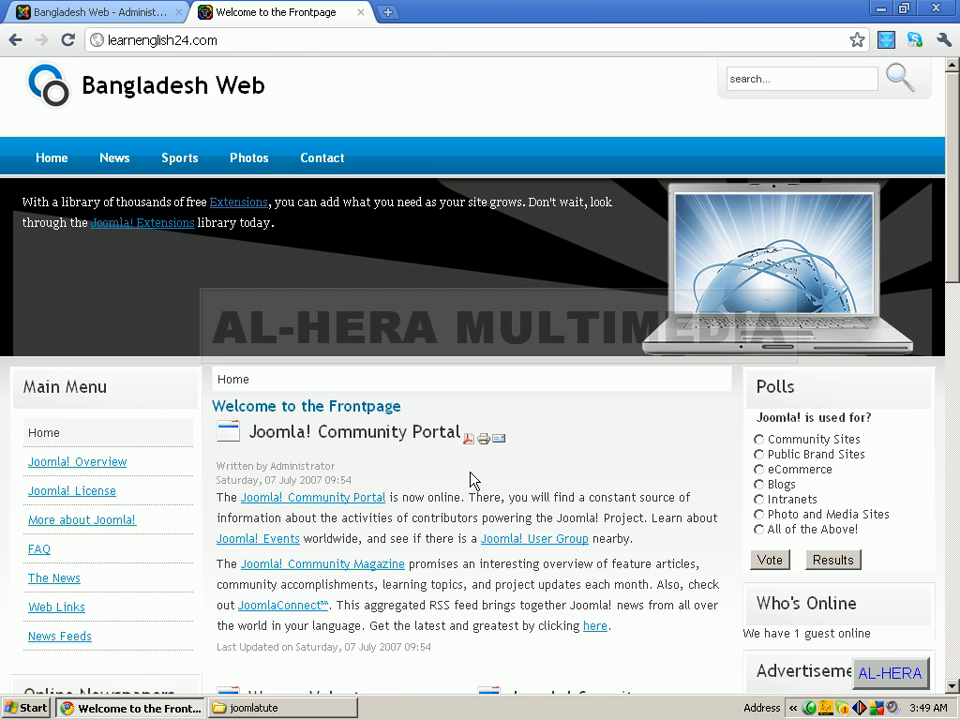